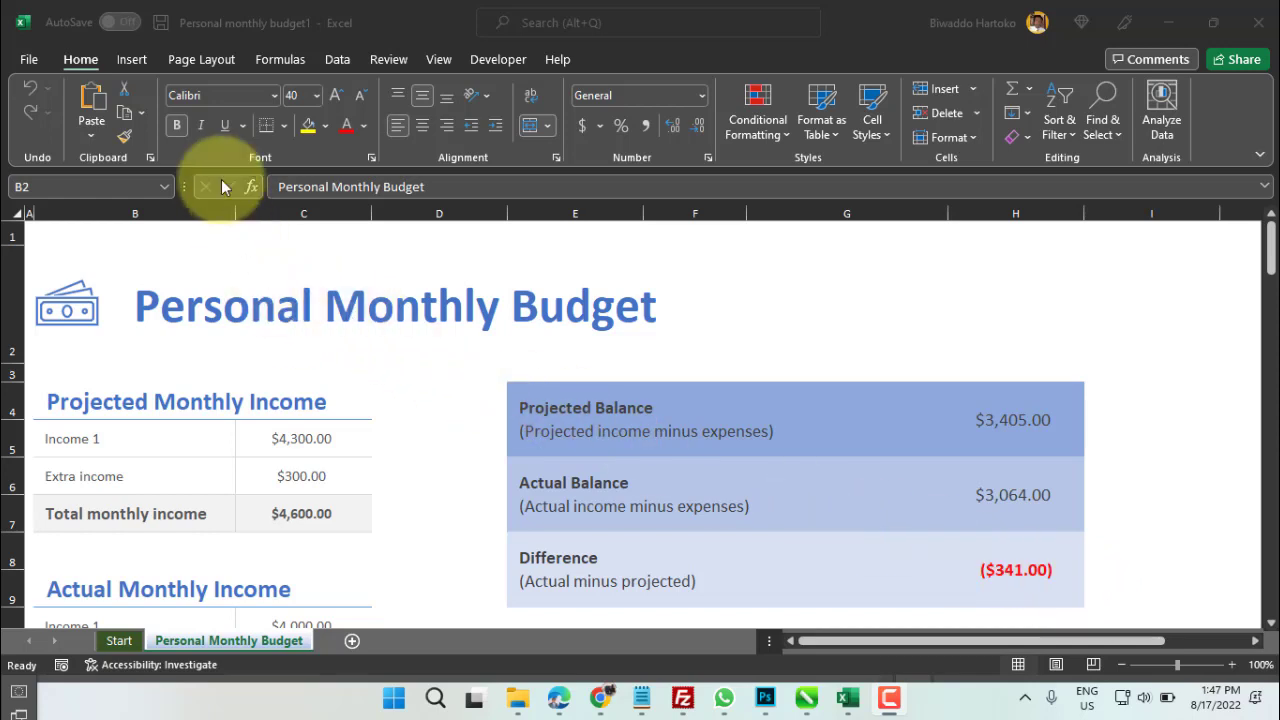
Open the Page Setup dialog via Size > More Paper Sizes, currently showing Letter 8.5"x11".
left_click(212, 63)
left_click(212, 63)
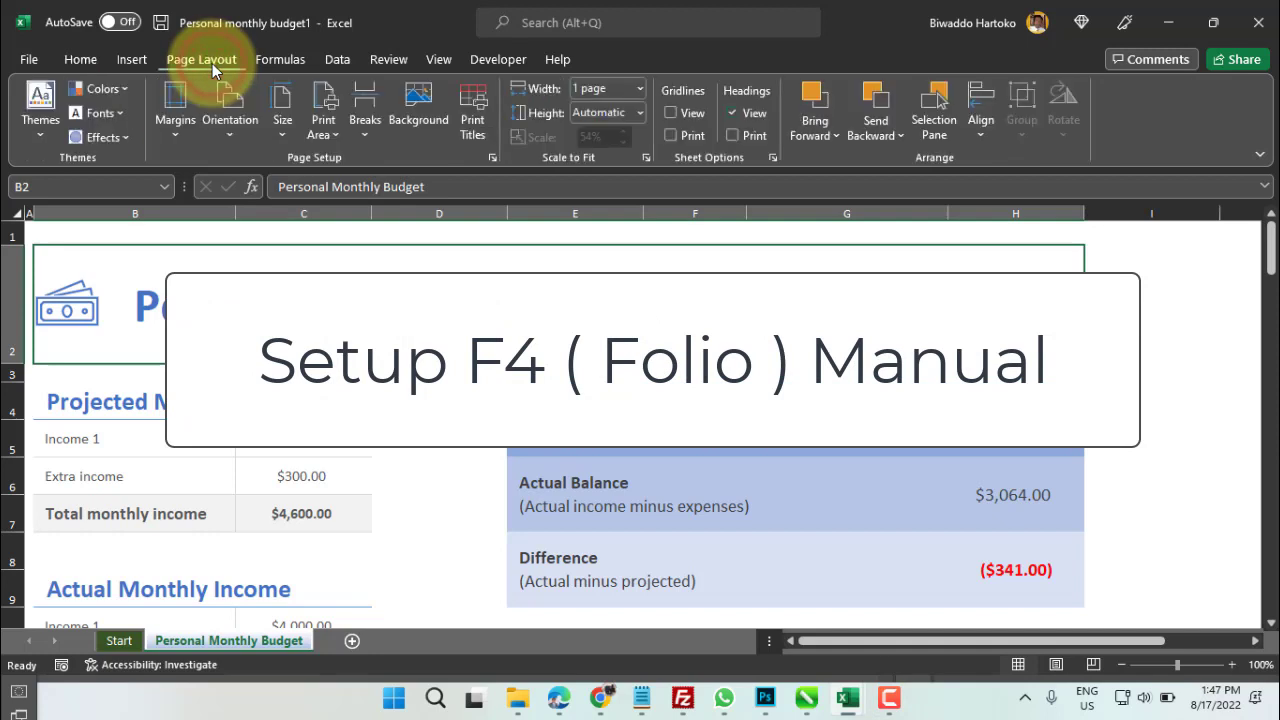
left_click(286, 134)
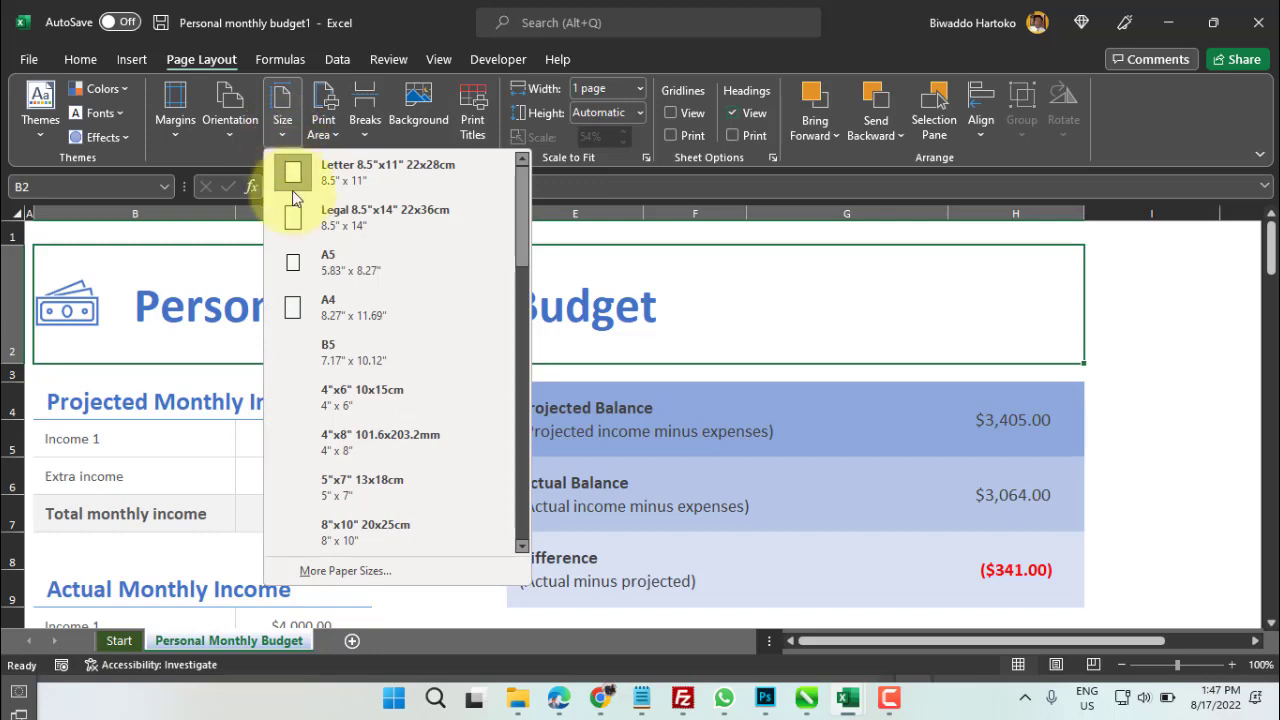
left_click(337, 571)
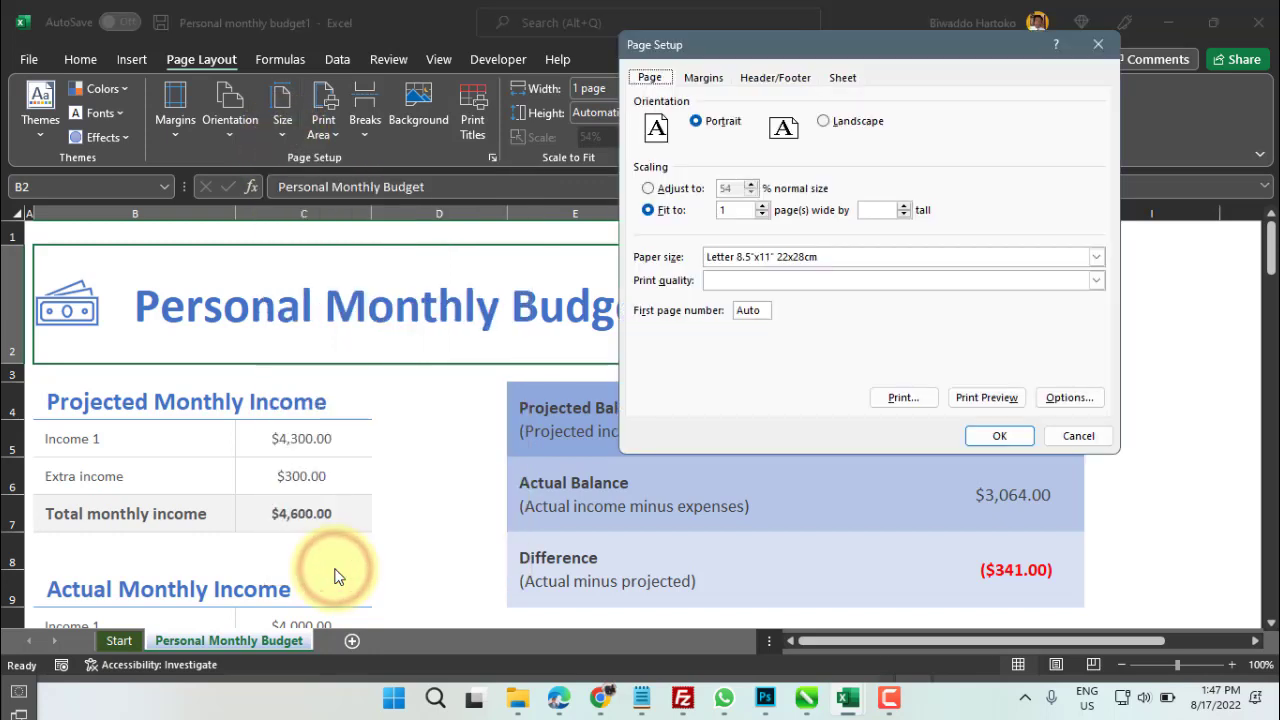
In the Canon iP2700 printer options, set a custom paper size of 215 × 330 mm.
left_click(1069, 398)
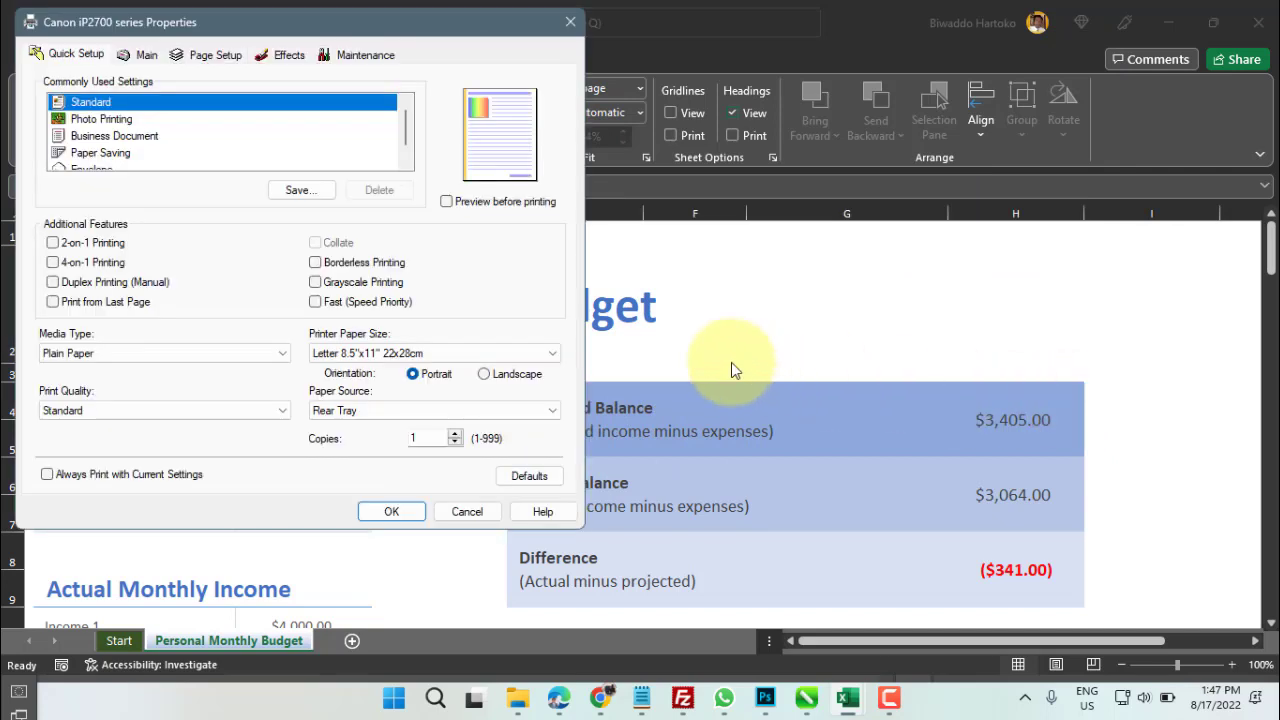
left_click(556, 358)
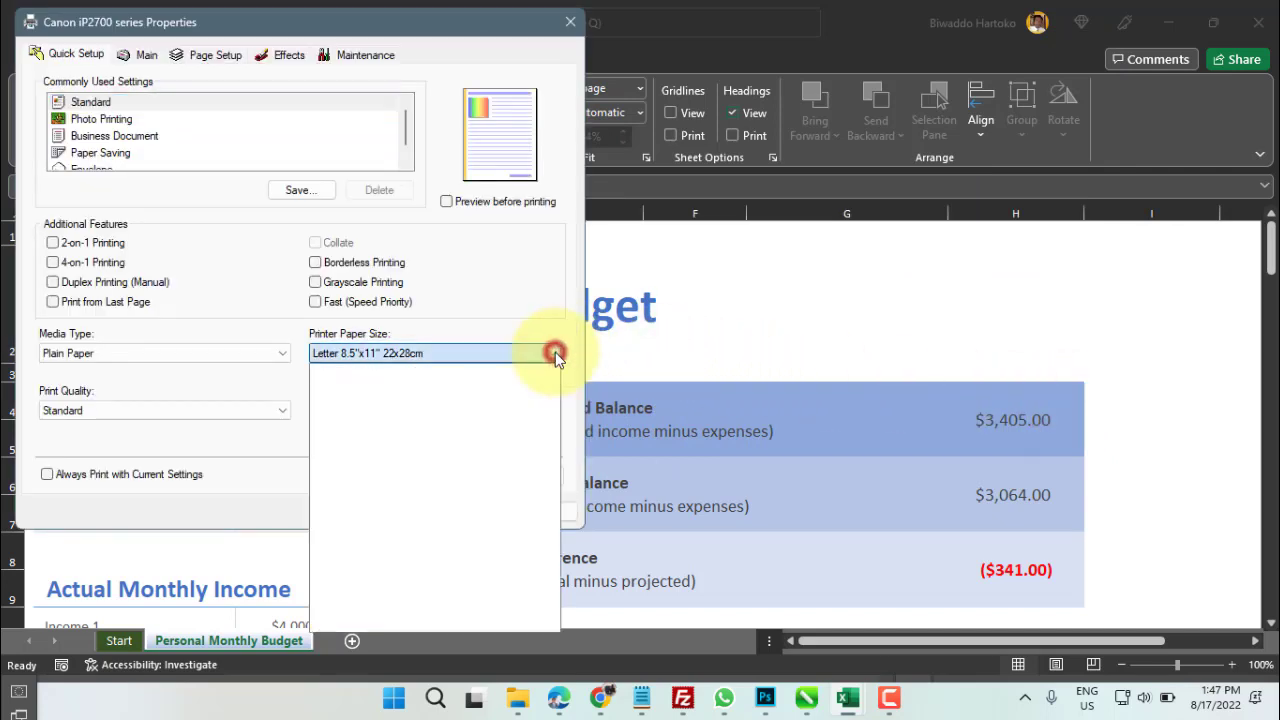
left_click(367, 624)
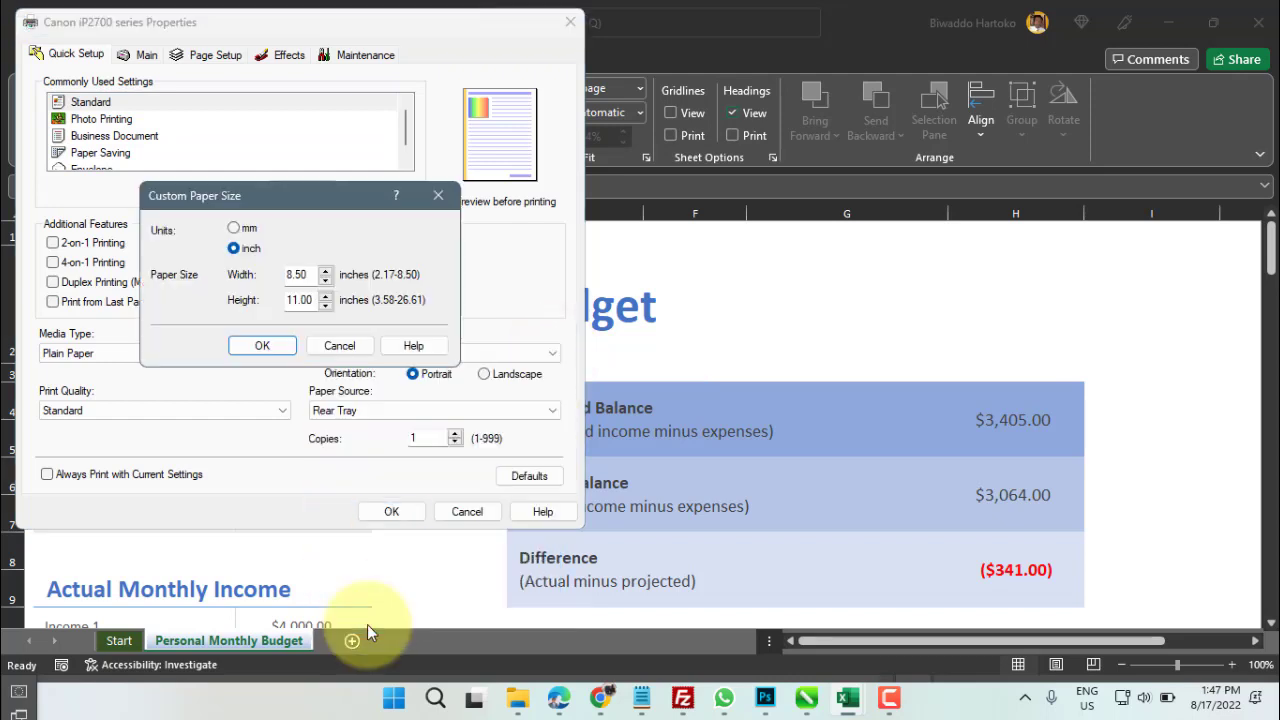
left_click(233, 229)
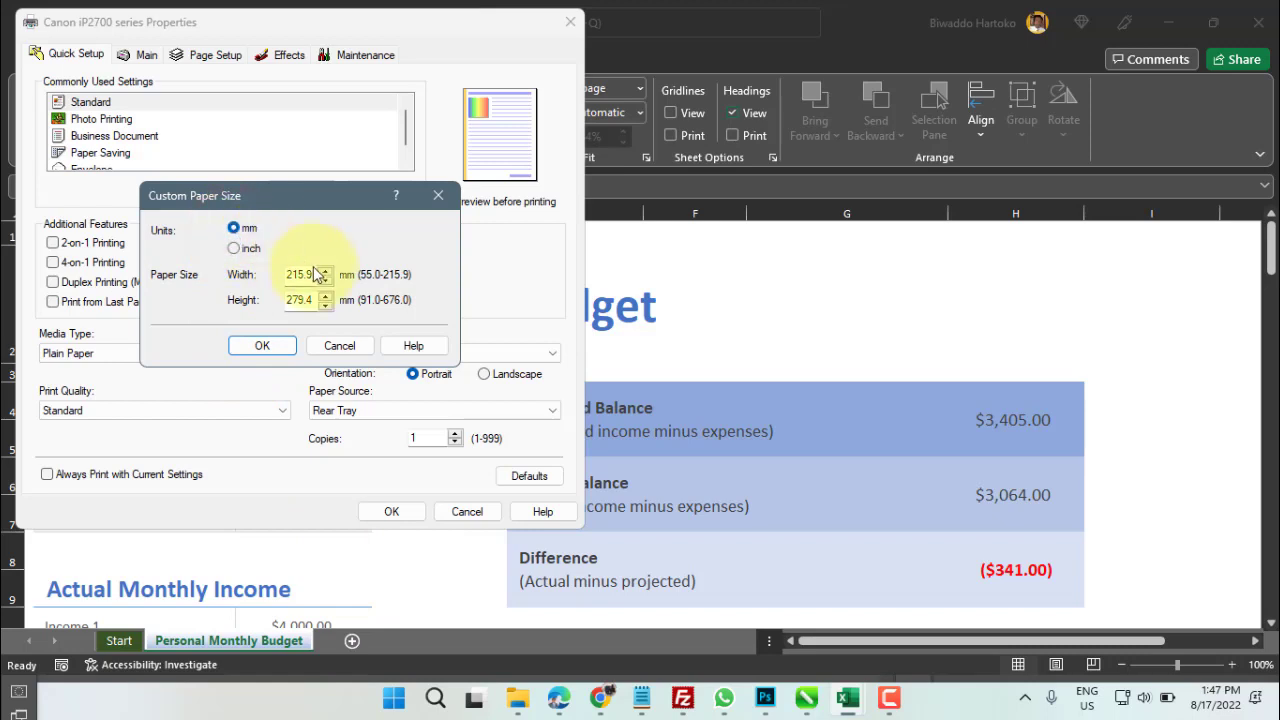
left_click_drag(310, 270, 316, 277)
left_click_drag(316, 300, 285, 300)
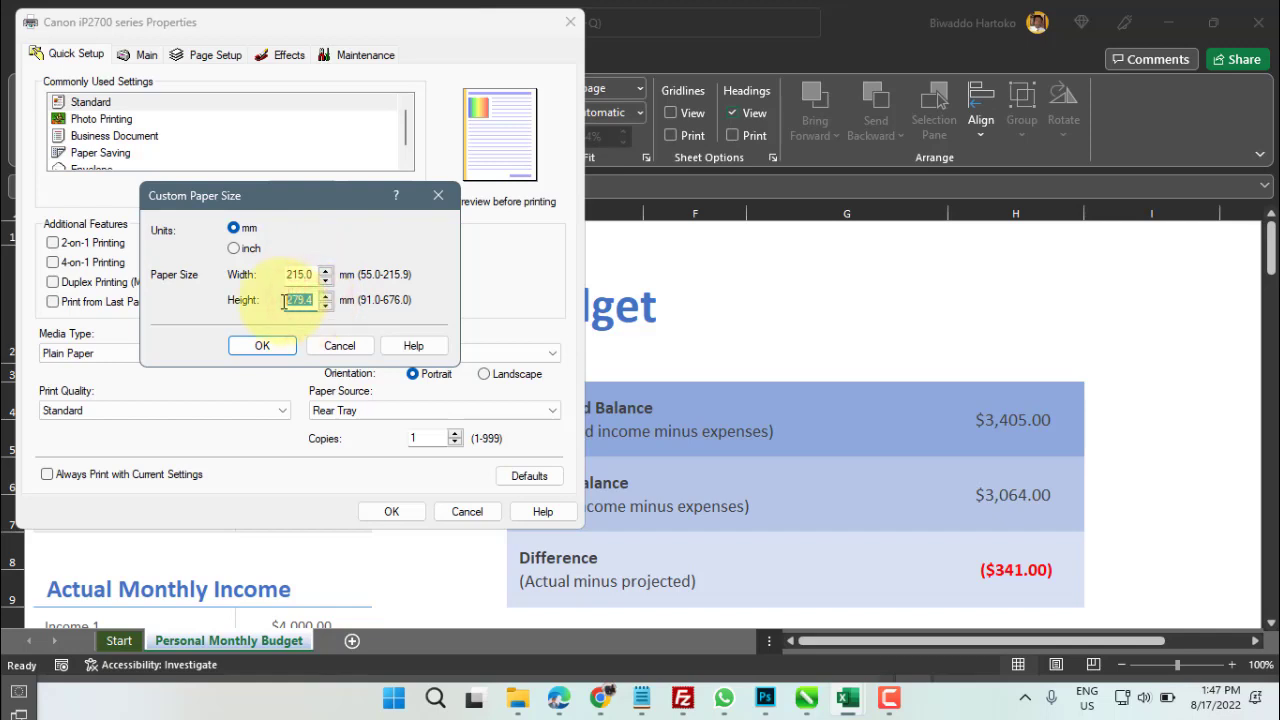
type("330")
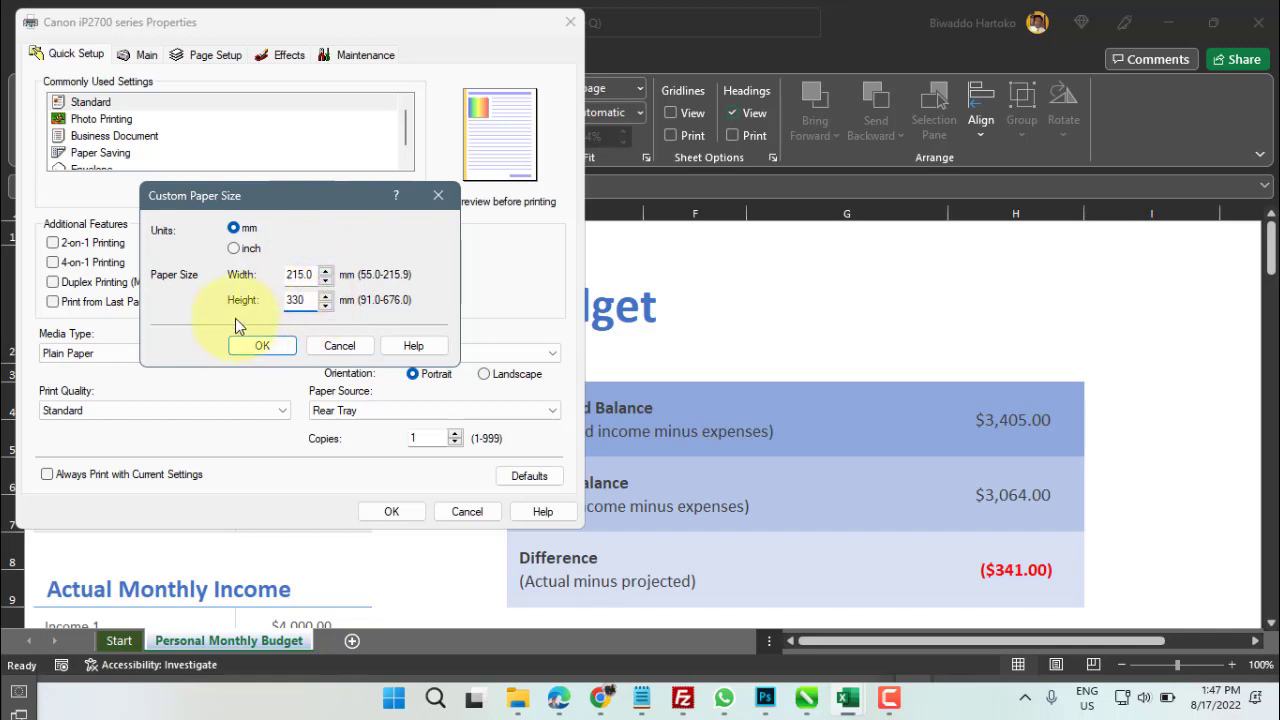
left_click(279, 347)
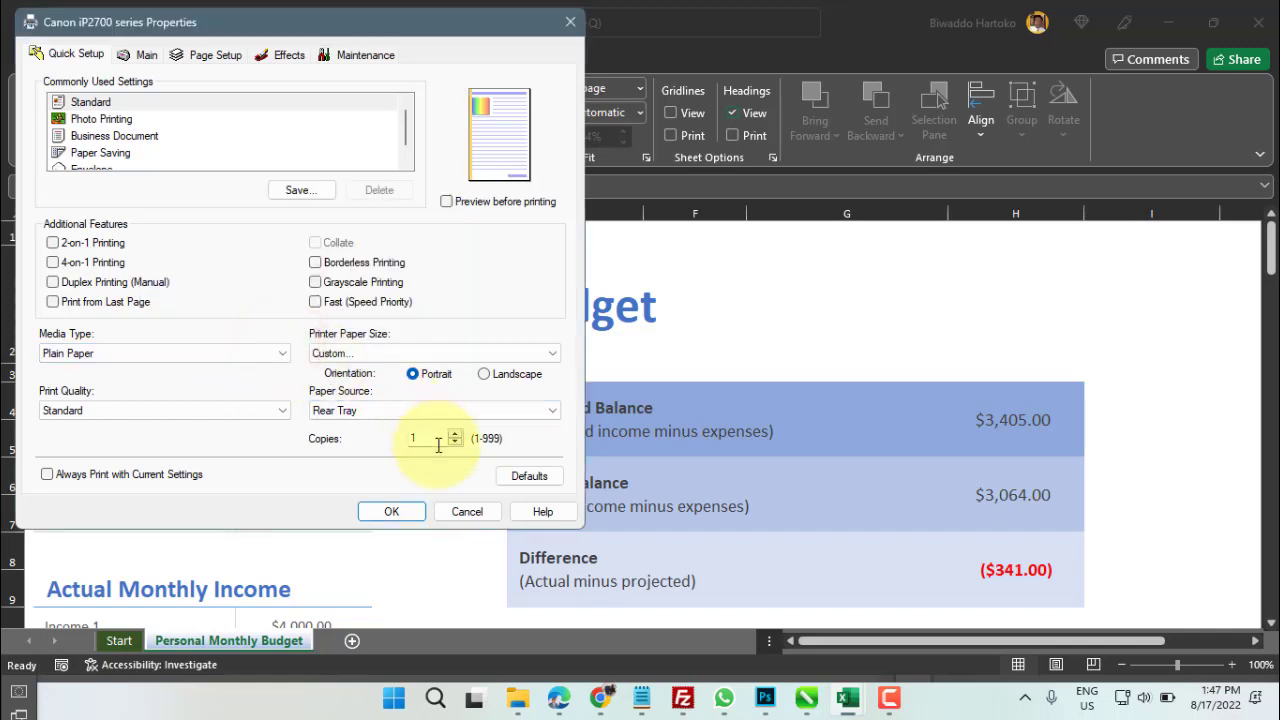
Confirm the custom size in printer Properties and Page Setup, returning to the budget worksheet.
left_click(403, 513)
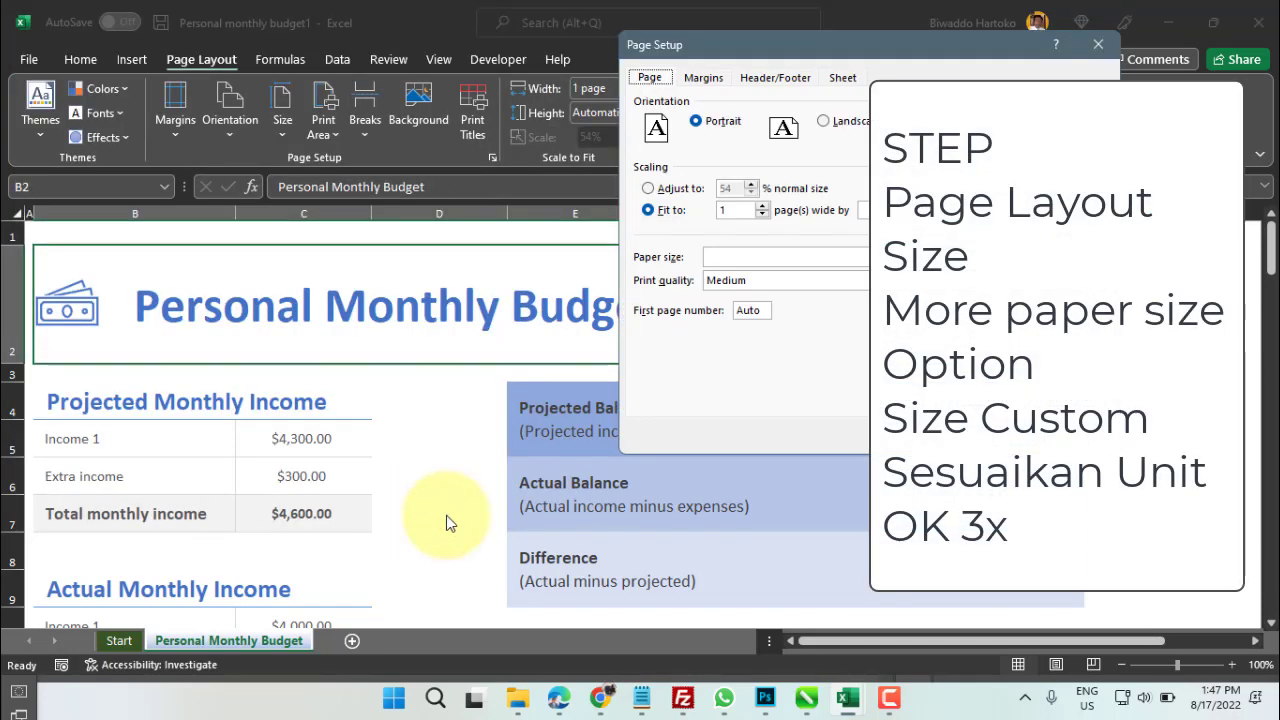
left_click(991, 441)
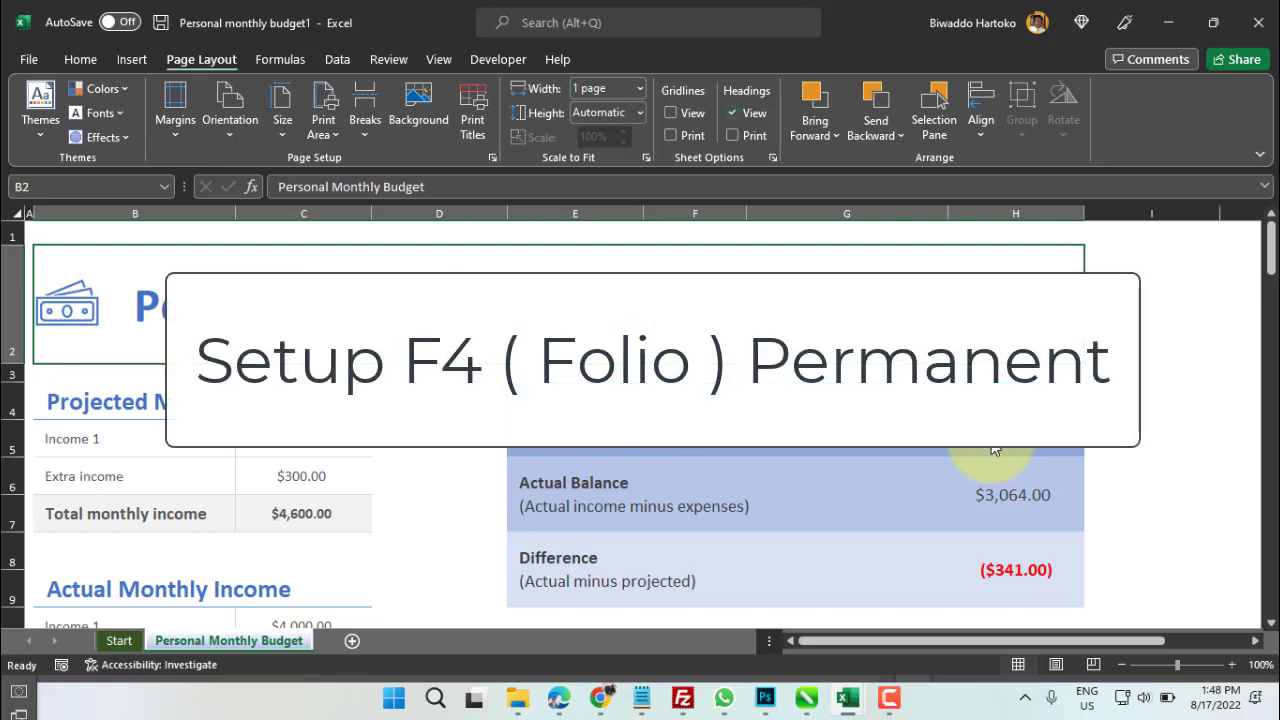
mouse_move(437, 705)
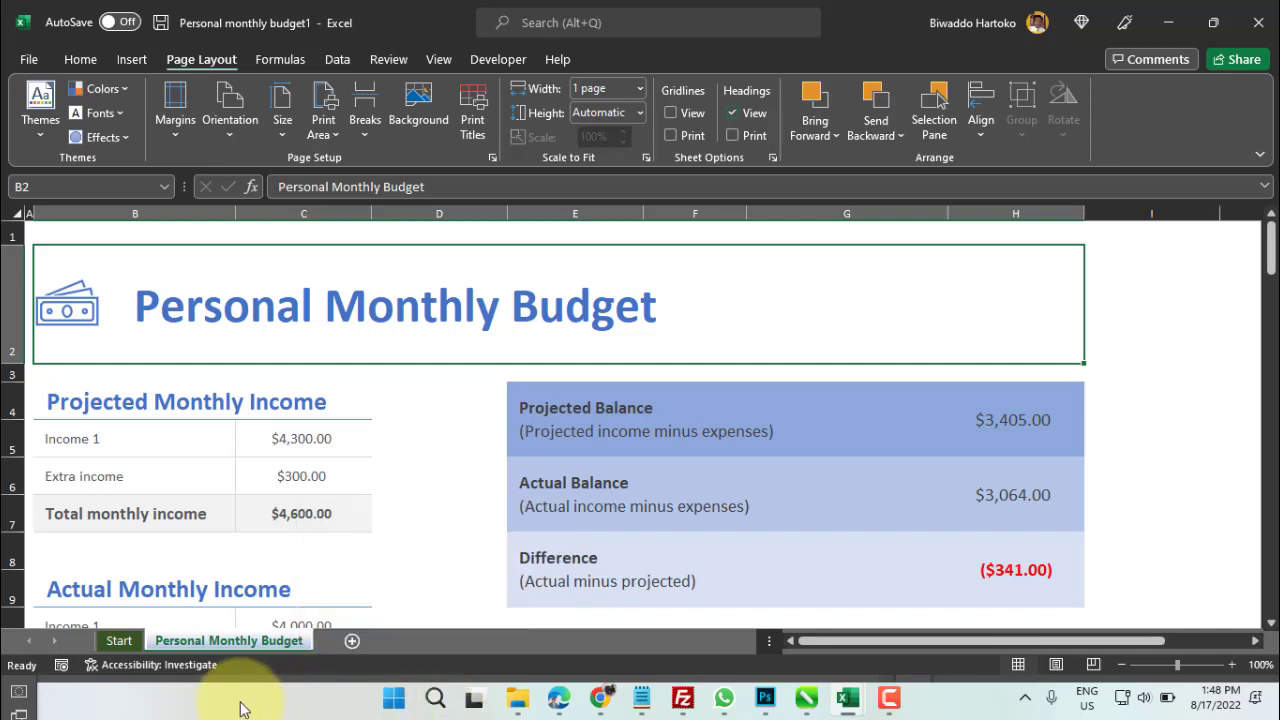
right_click(240, 708)
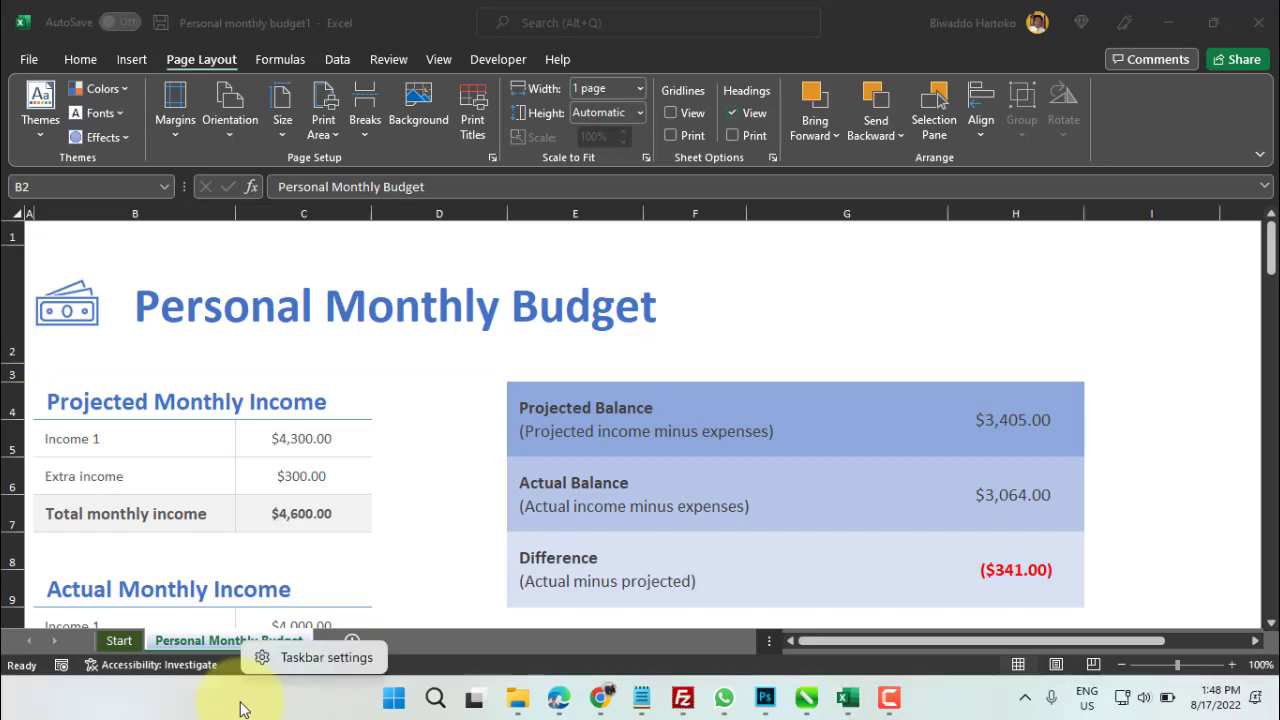
left_click(305, 664)
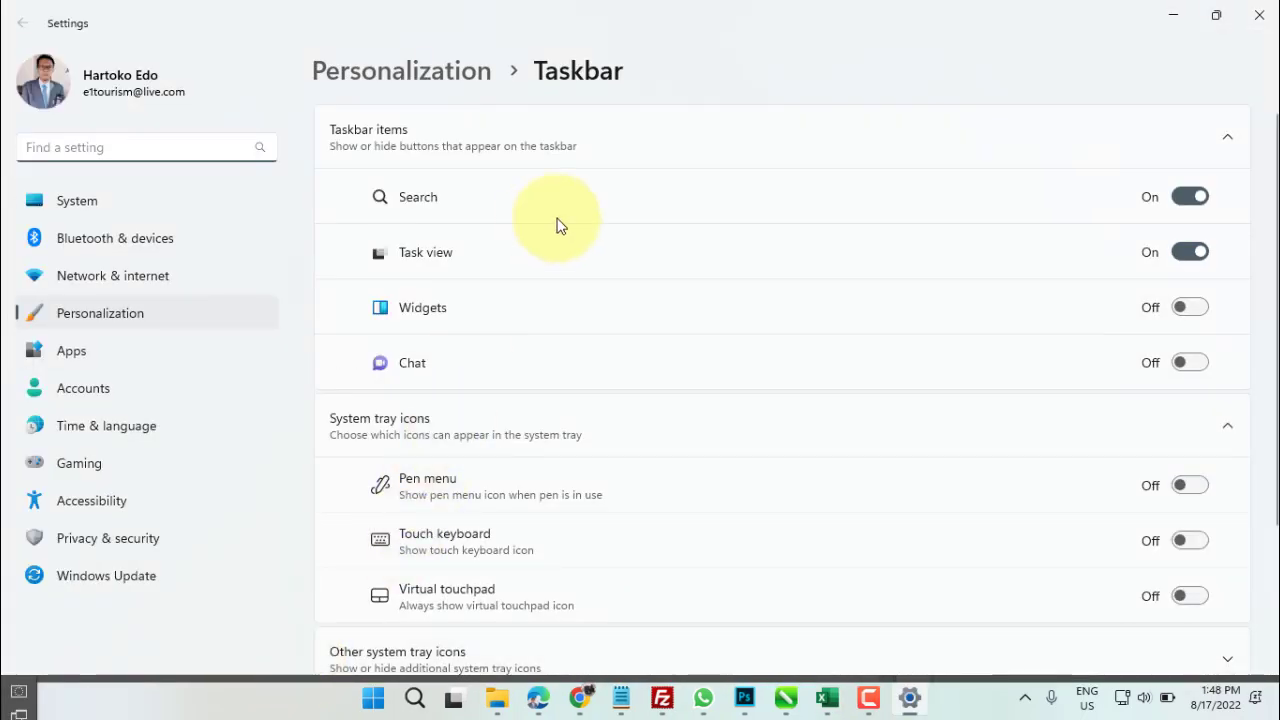
left_click(1178, 199)
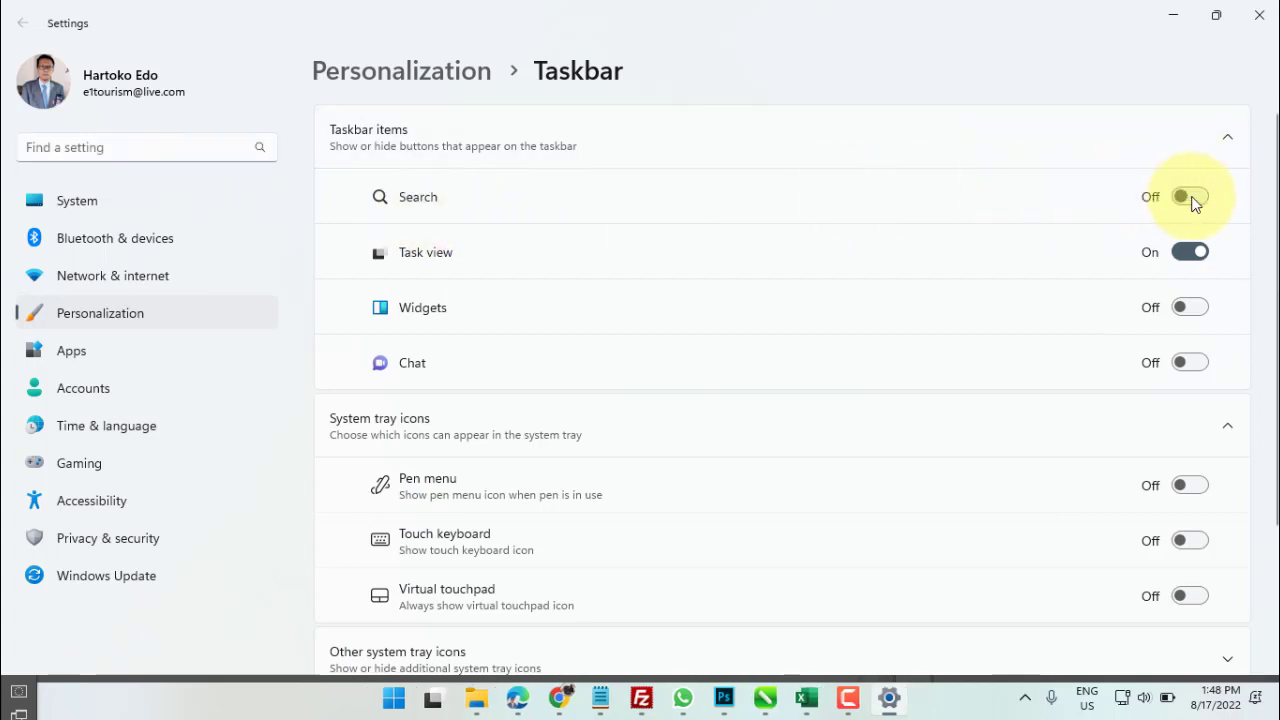
left_click(1192, 200)
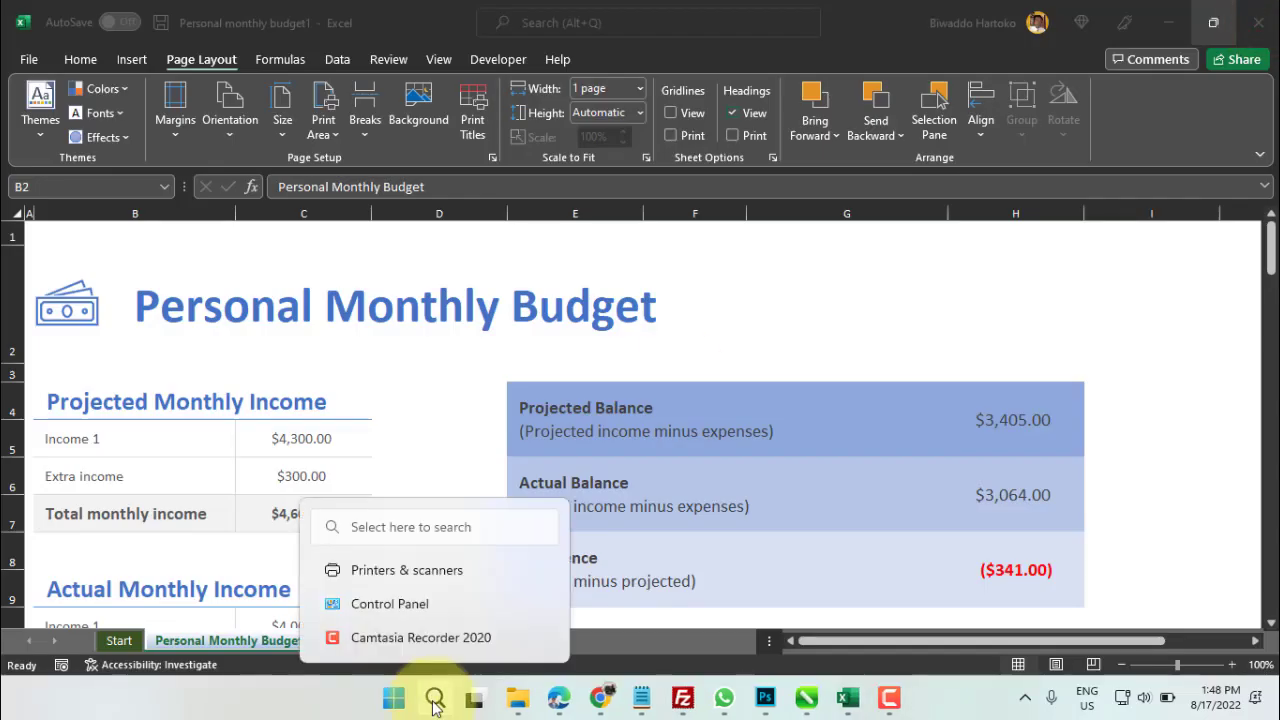
Search Windows for 'printe' and open the Printers & scanners settings page.
left_click(433, 702)
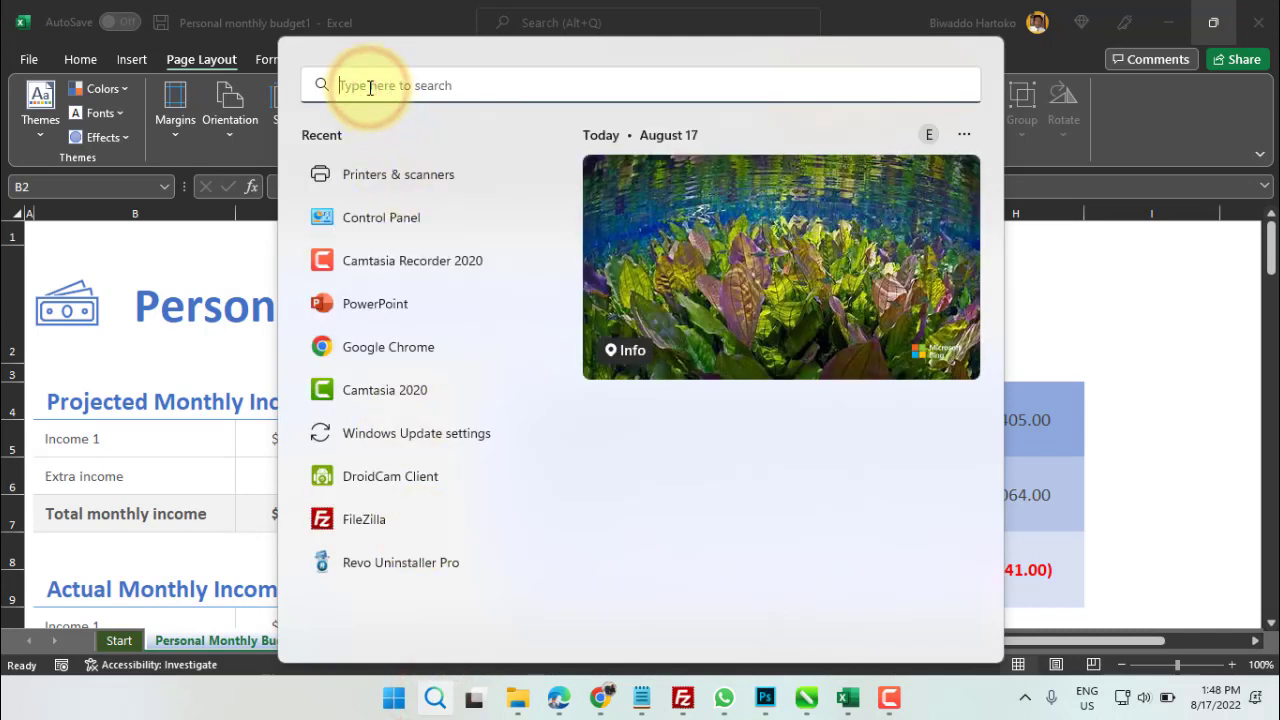
type("printe")
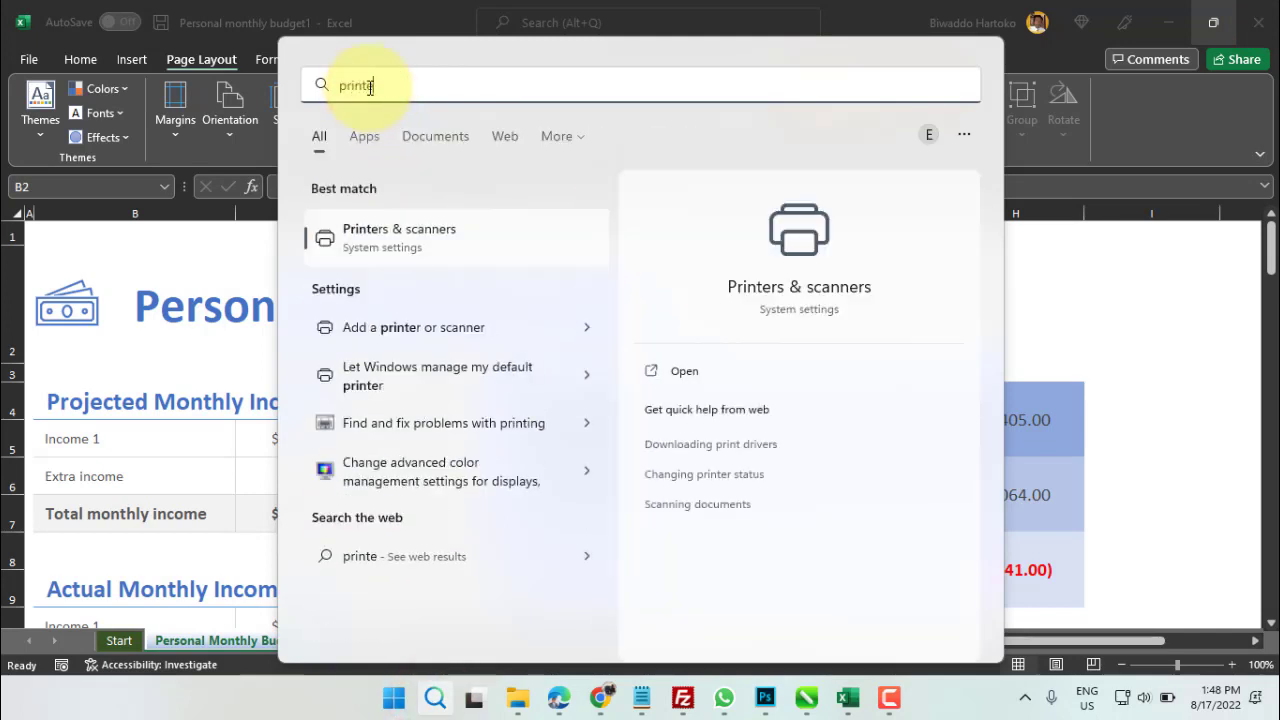
left_click(360, 255)
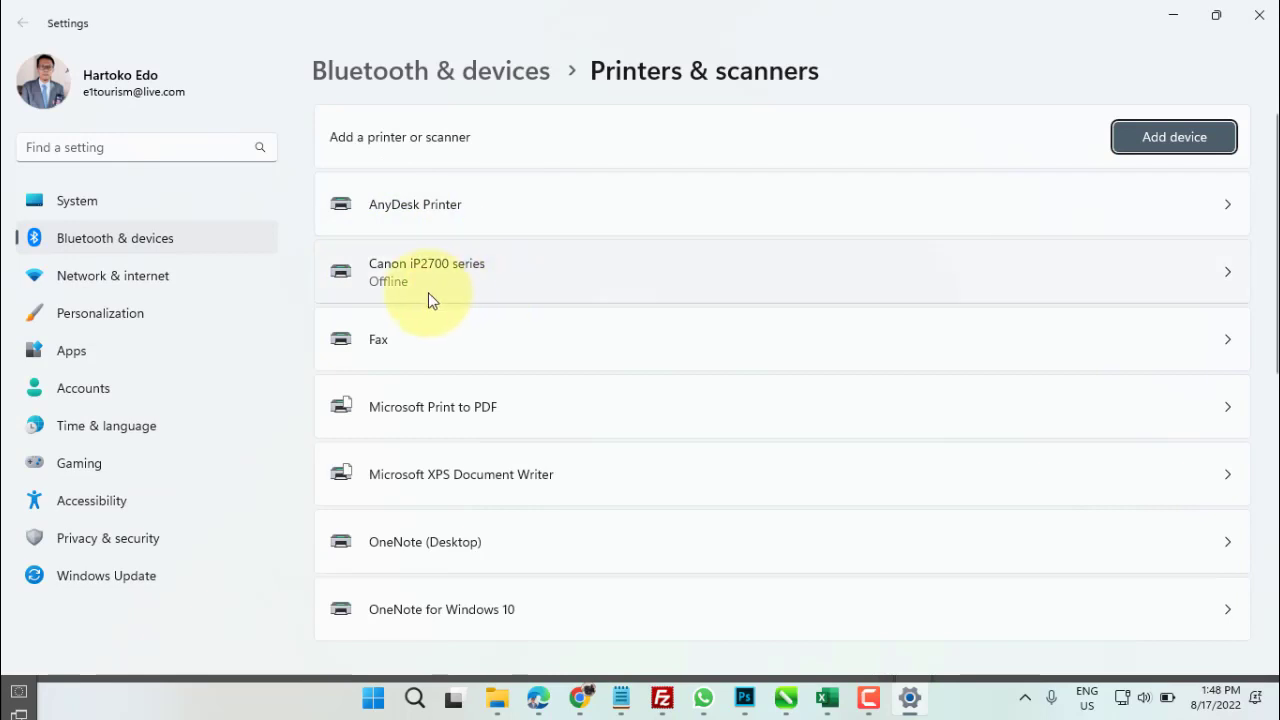
Select the Canon iP2700 series and open More devices and printers settings.
left_click(404, 280)
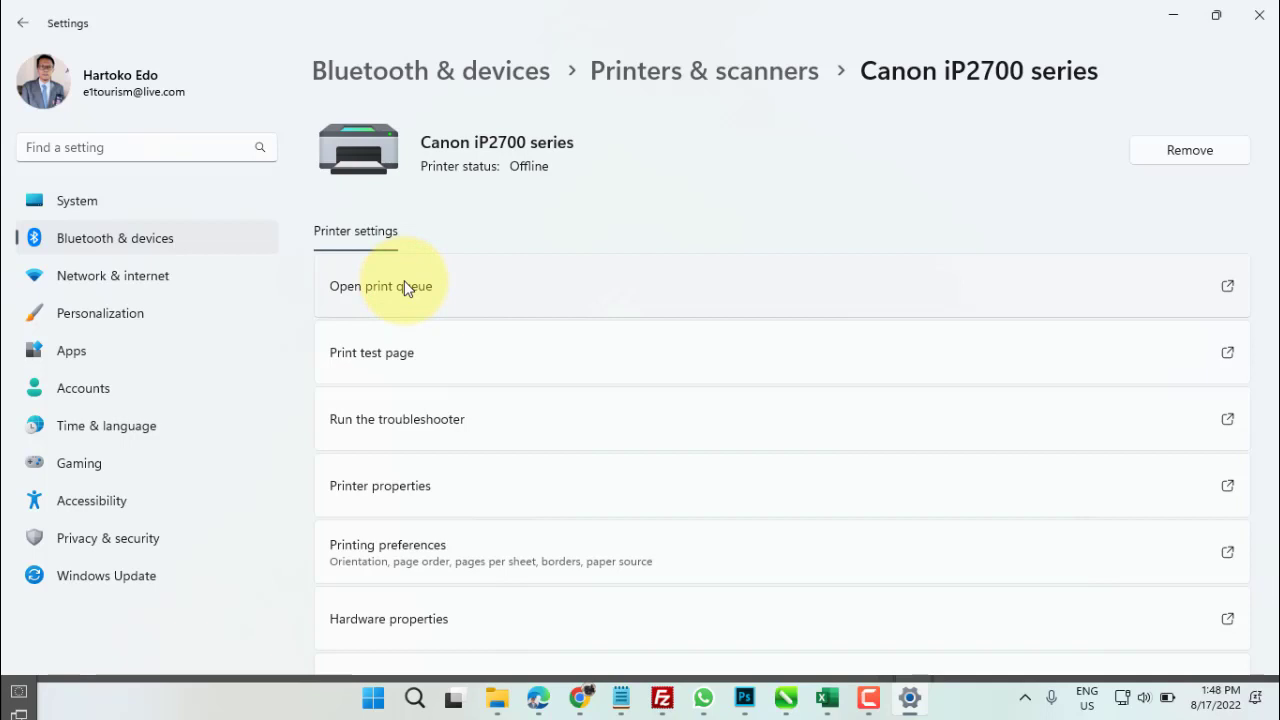
scroll(405, 288, "down", 2)
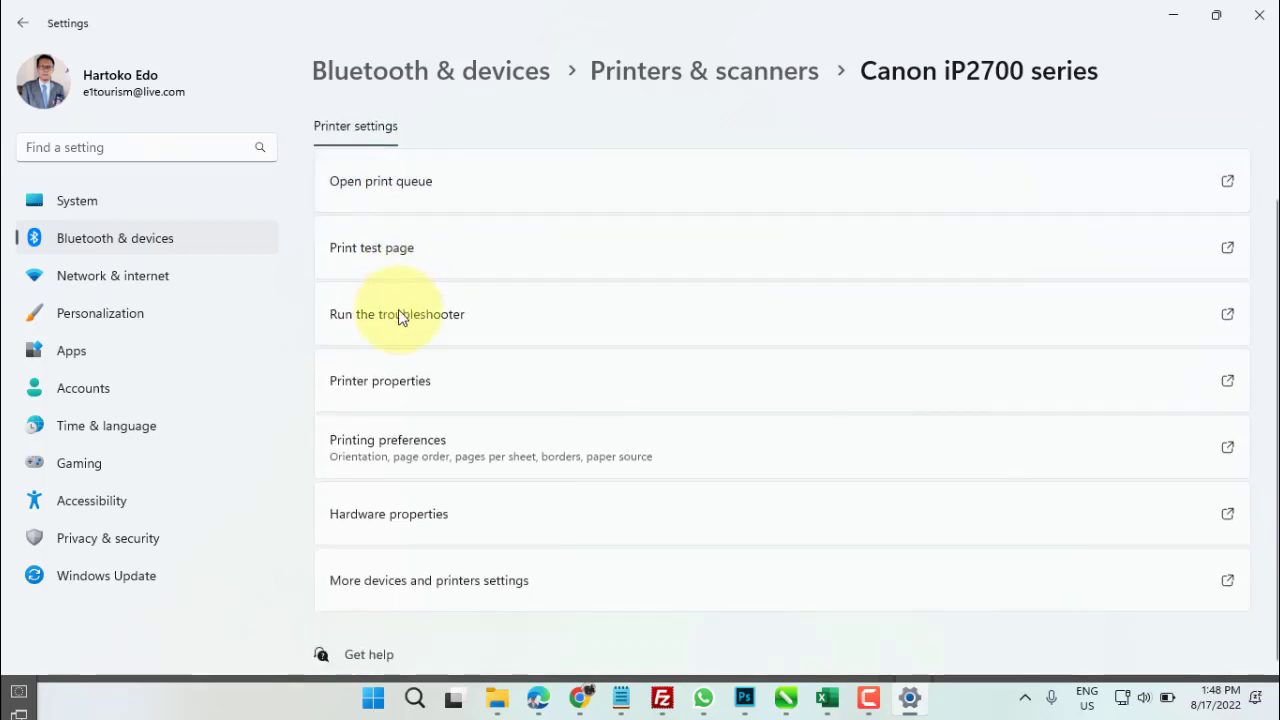
left_click(386, 590)
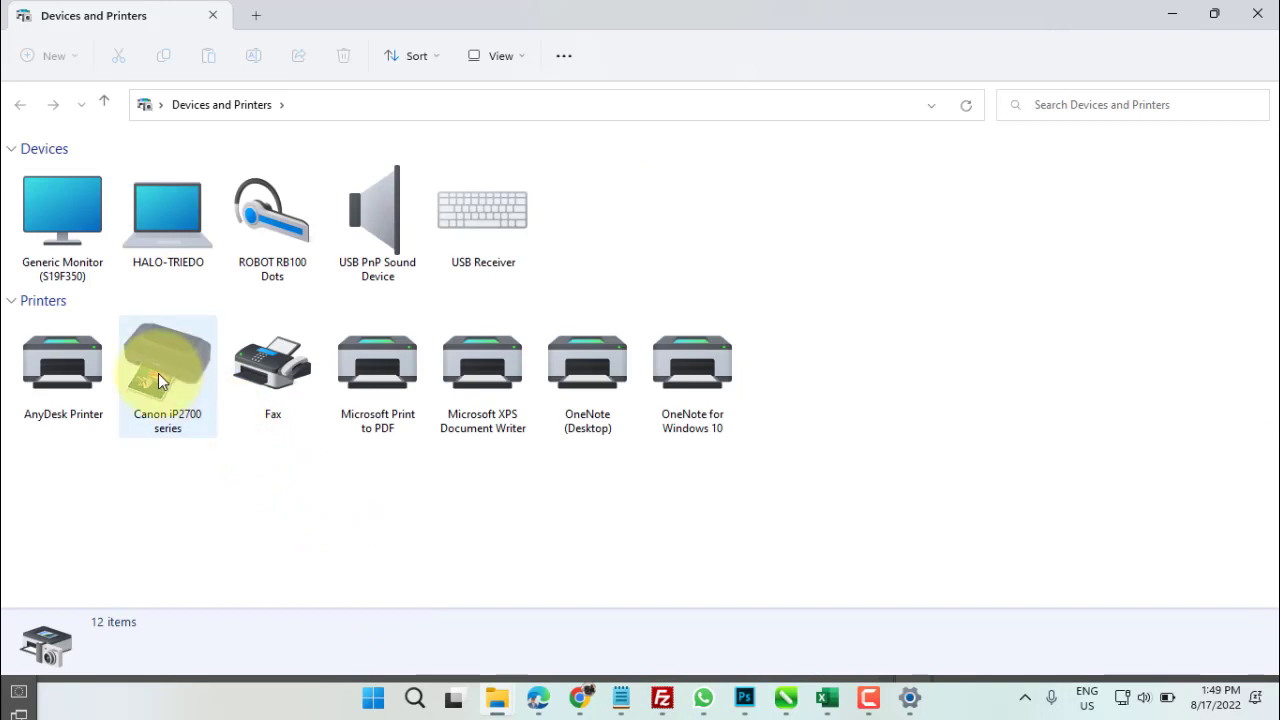
mouse_move(160, 381)
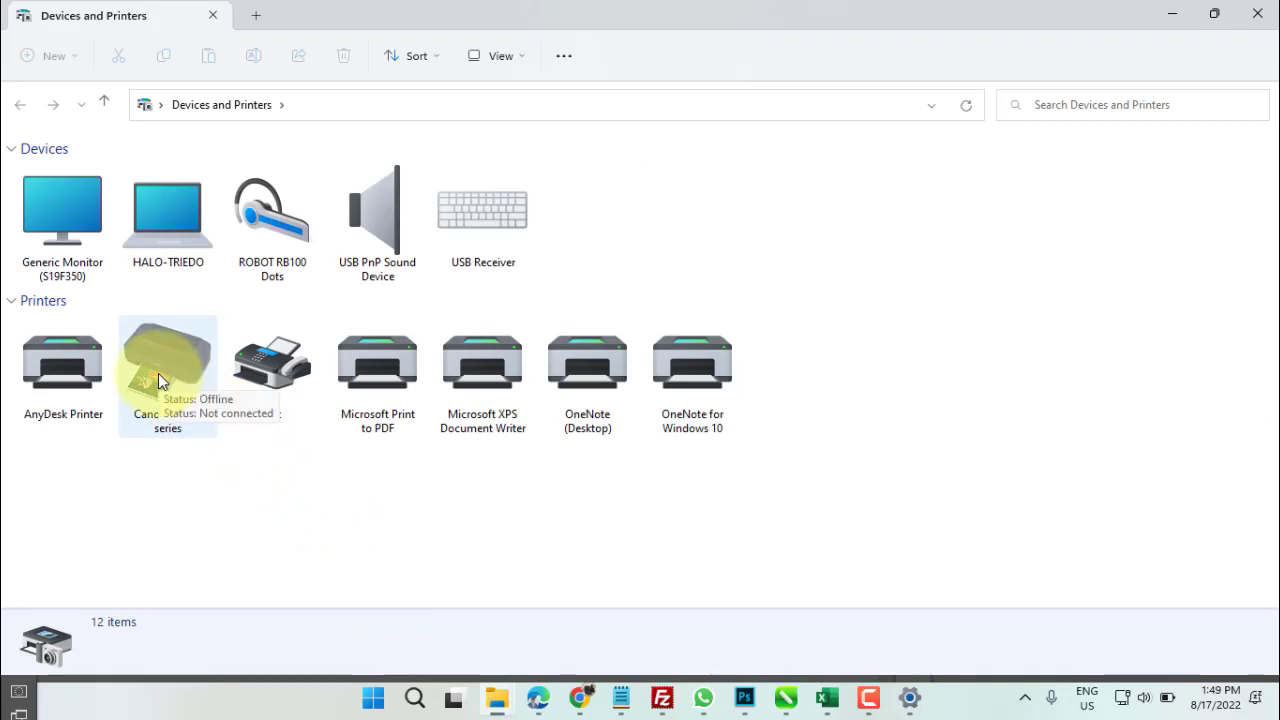
double_click(158, 374)
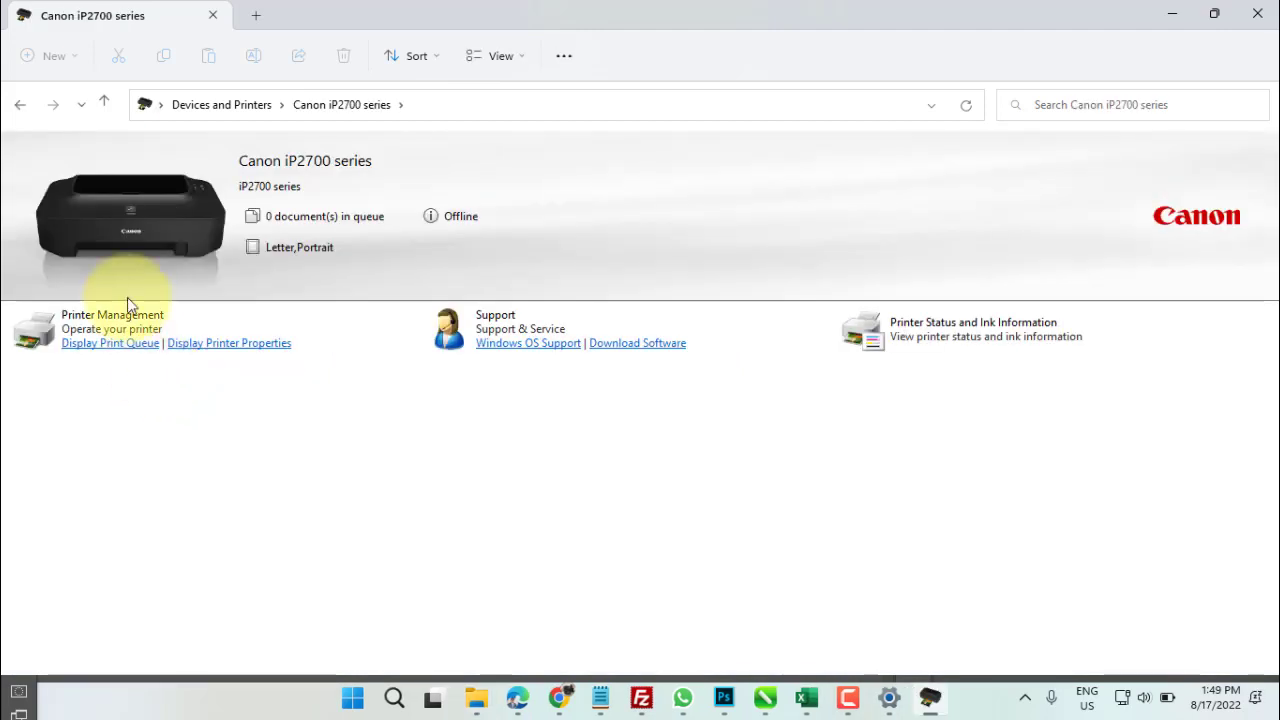
left_click(17, 108)
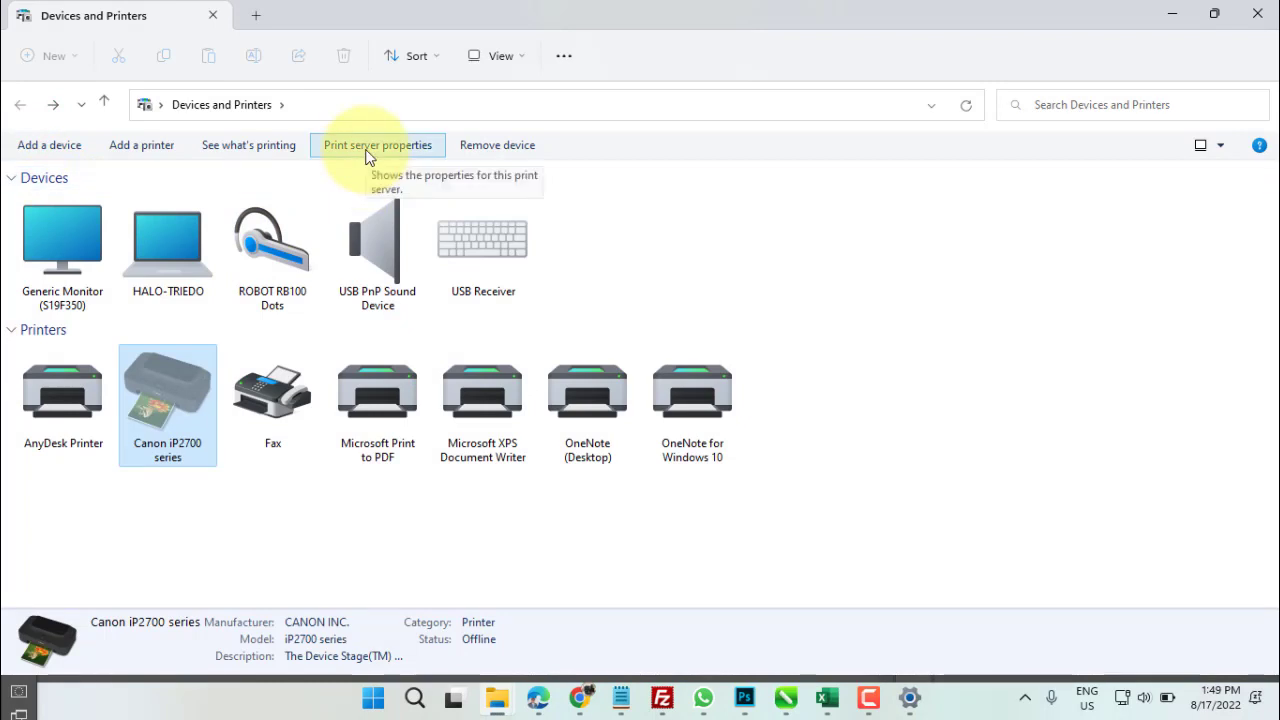
In Print server properties Forms, base a new form on Folio and name it F4.
left_click(368, 147)
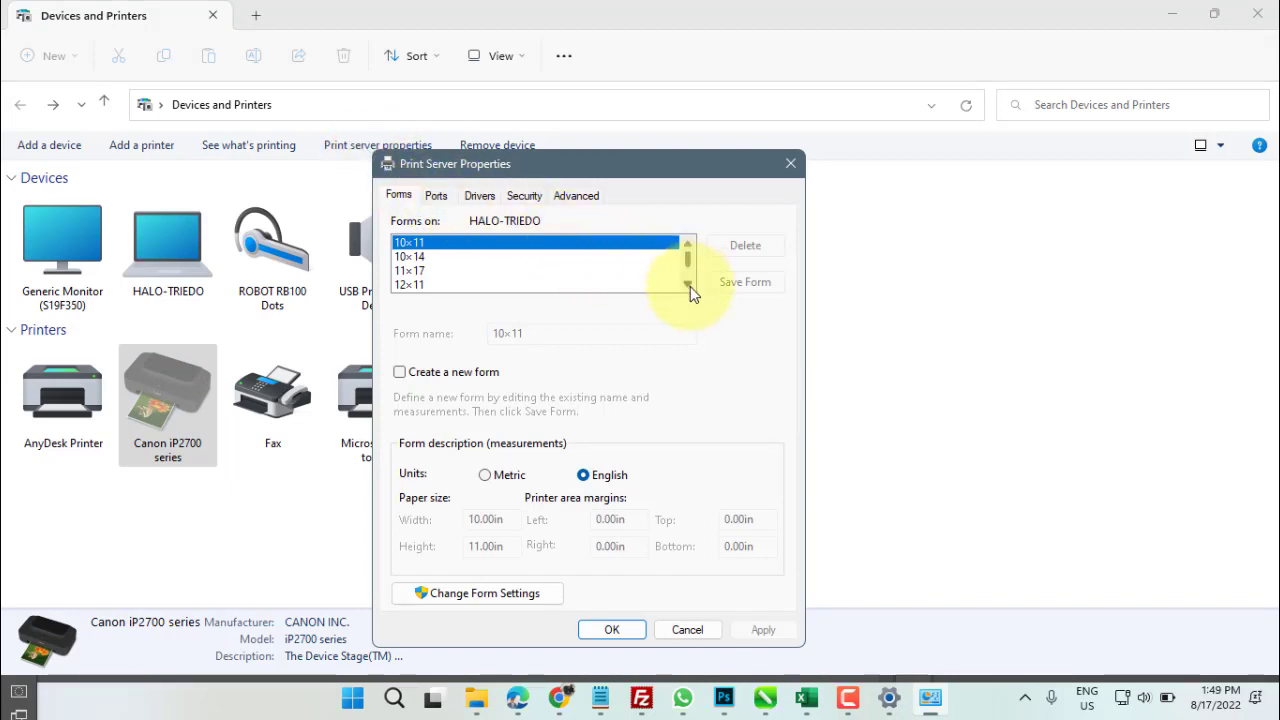
left_click_drag(689, 289, 690, 287)
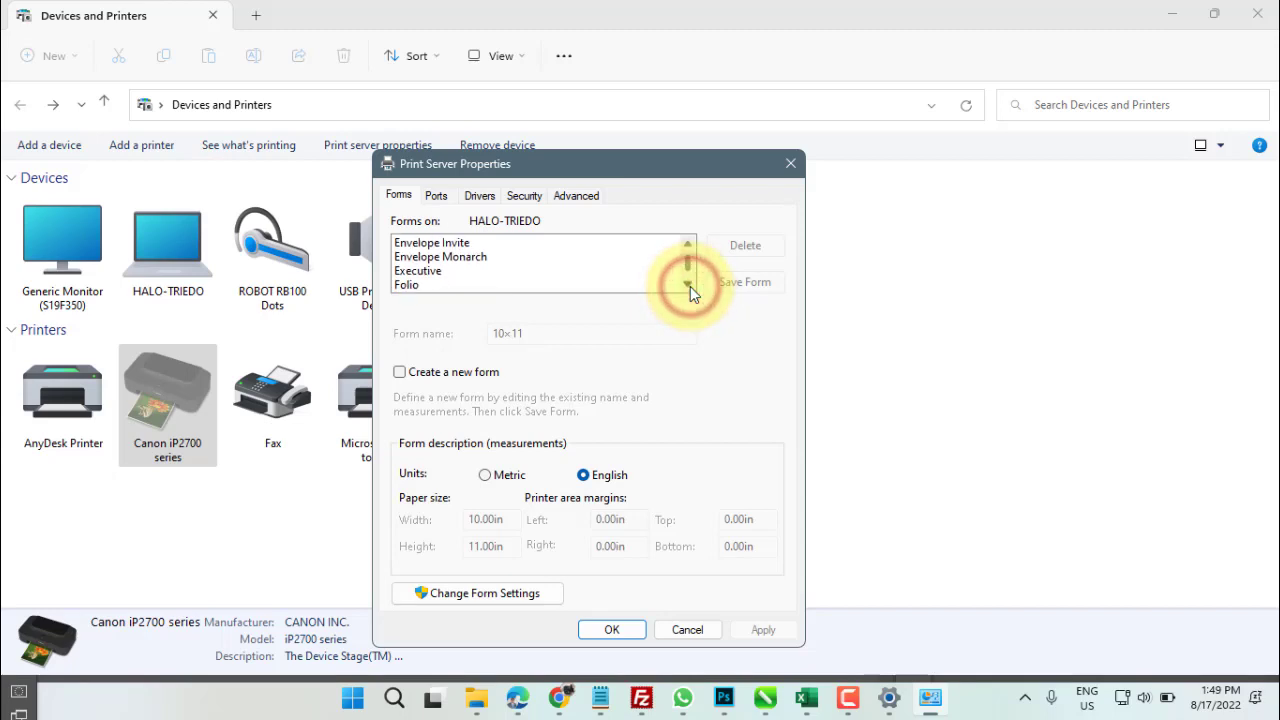
left_click(413, 287)
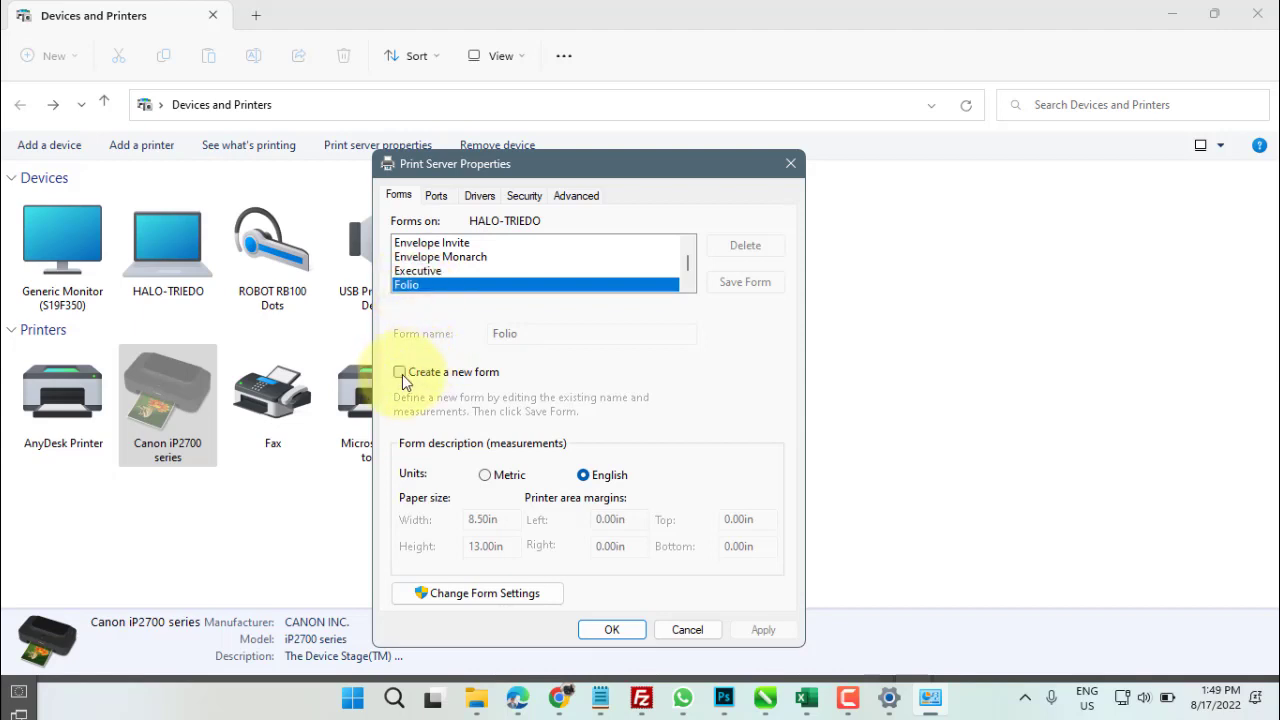
left_click(399, 374)
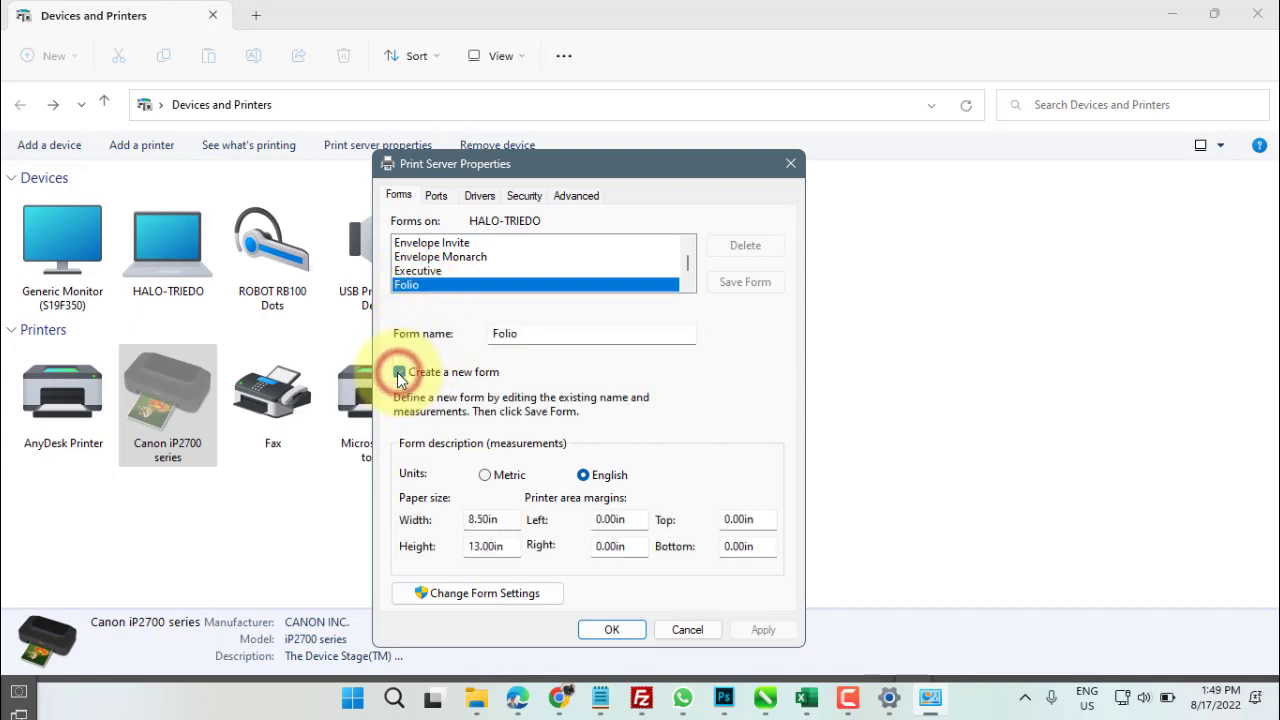
double_click(500, 333)
left_click_drag(528, 332, 536, 330)
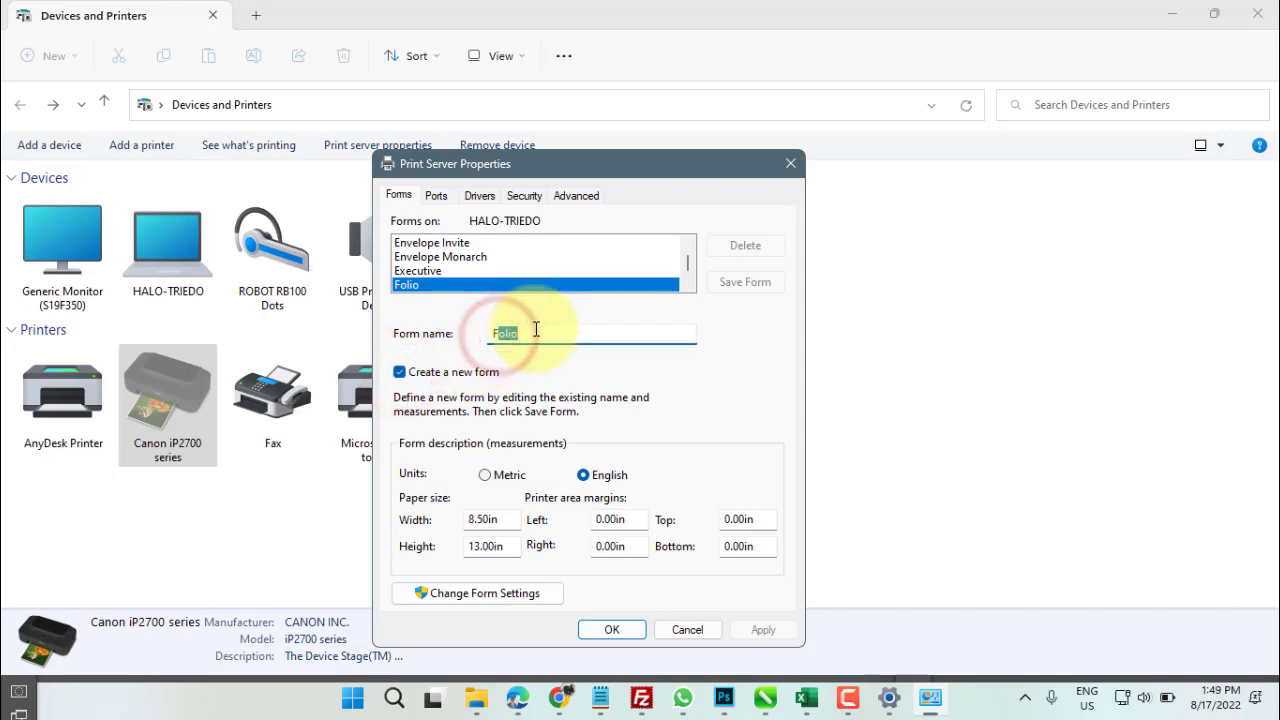
type("F4")
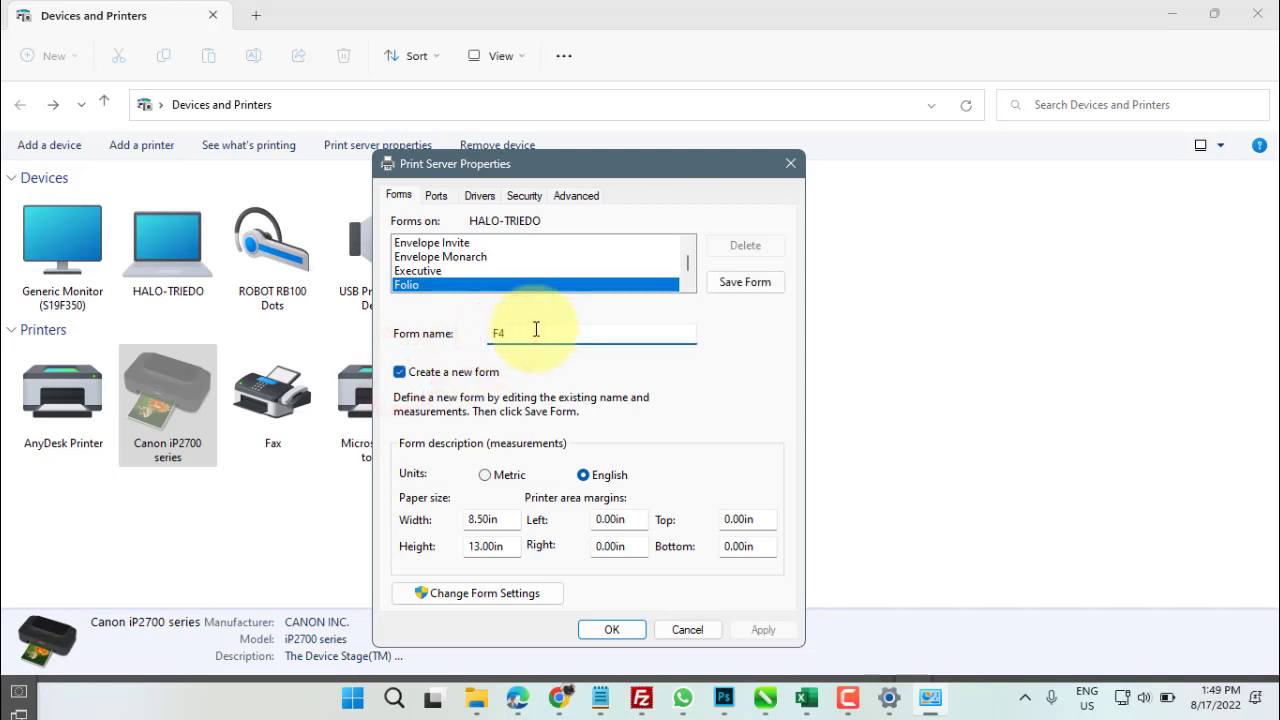
Set the F4 form to metric 21.5 × 33.0 cm, save it, and close the printer windows.
left_click(484, 476)
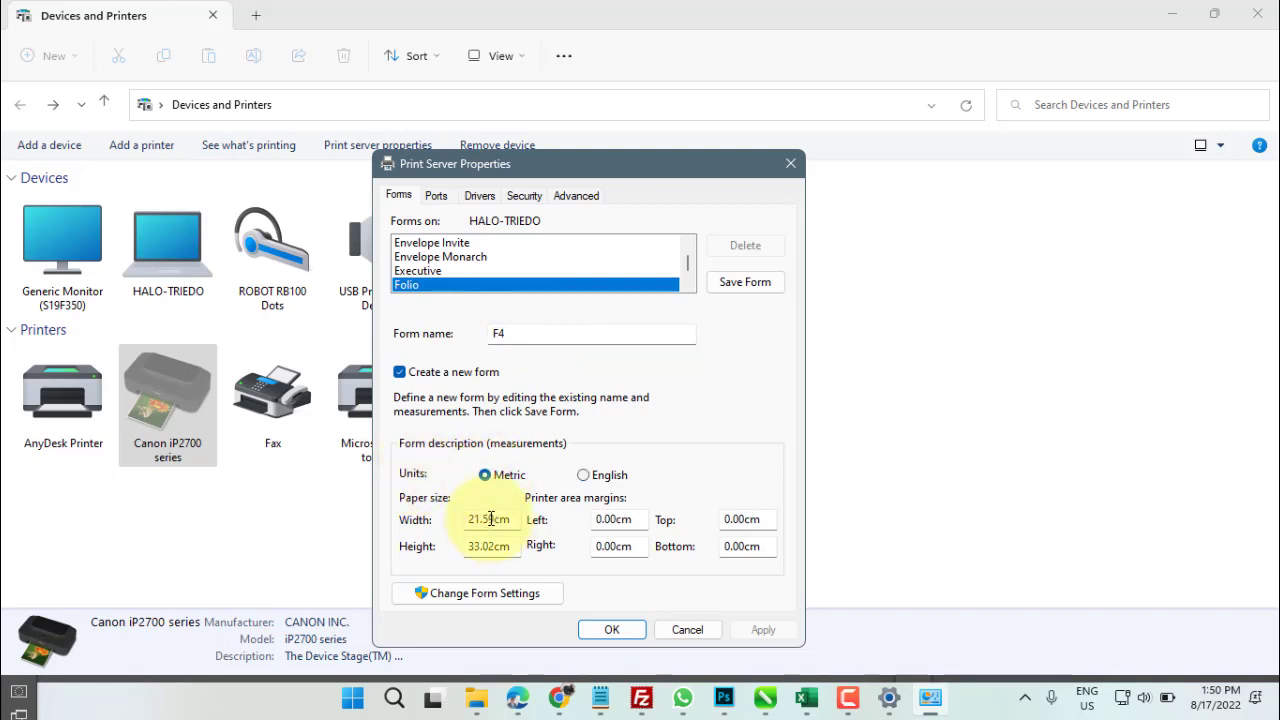
left_click(489, 520)
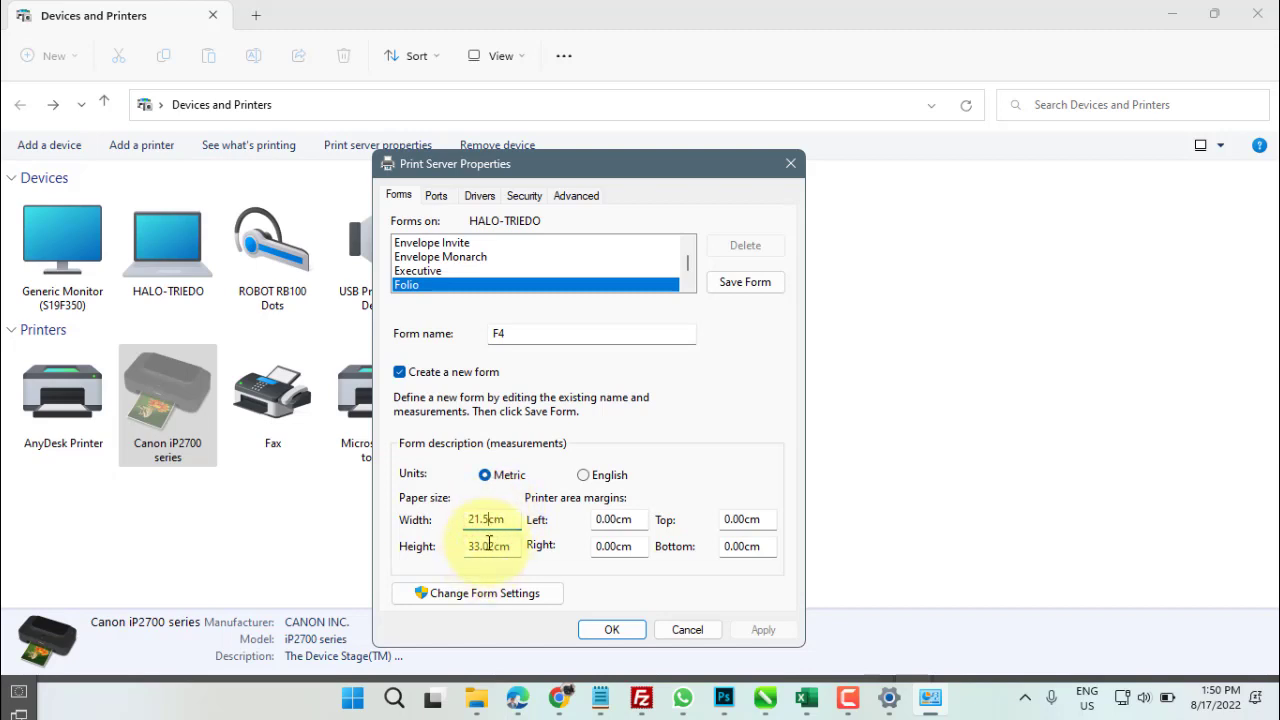
left_click(488, 546)
key("BackSpace")
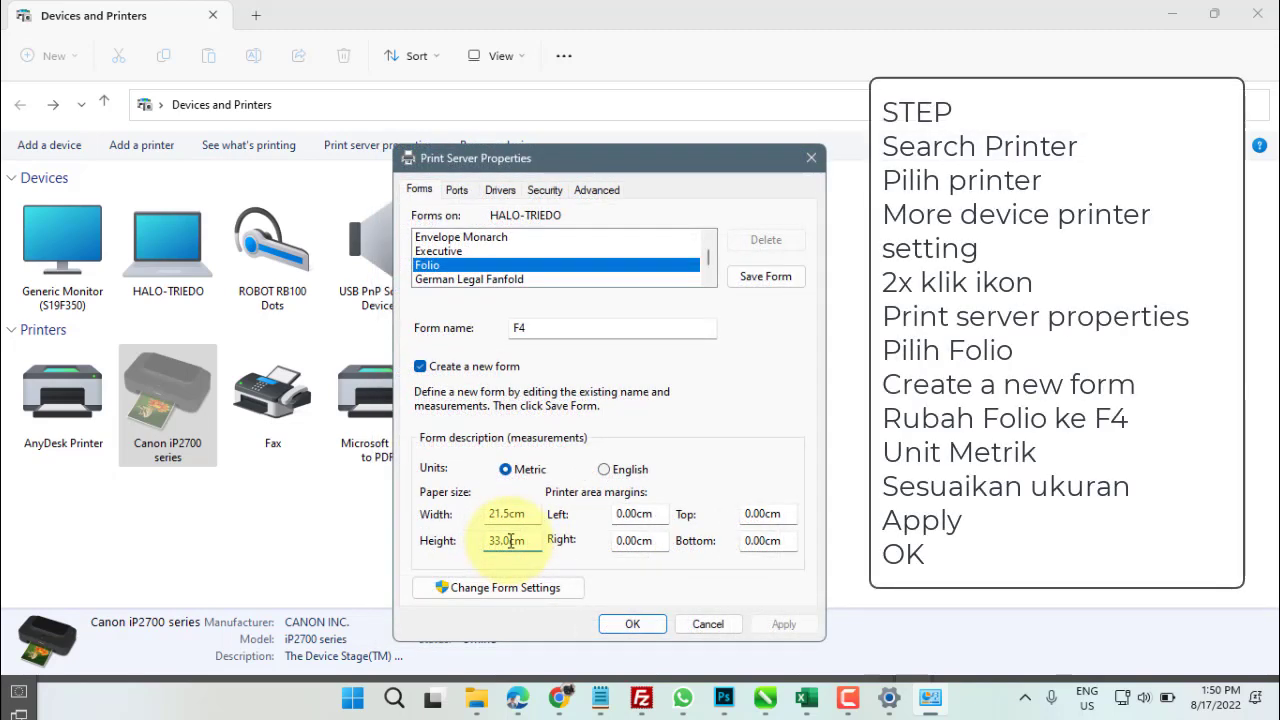
left_click(636, 624)
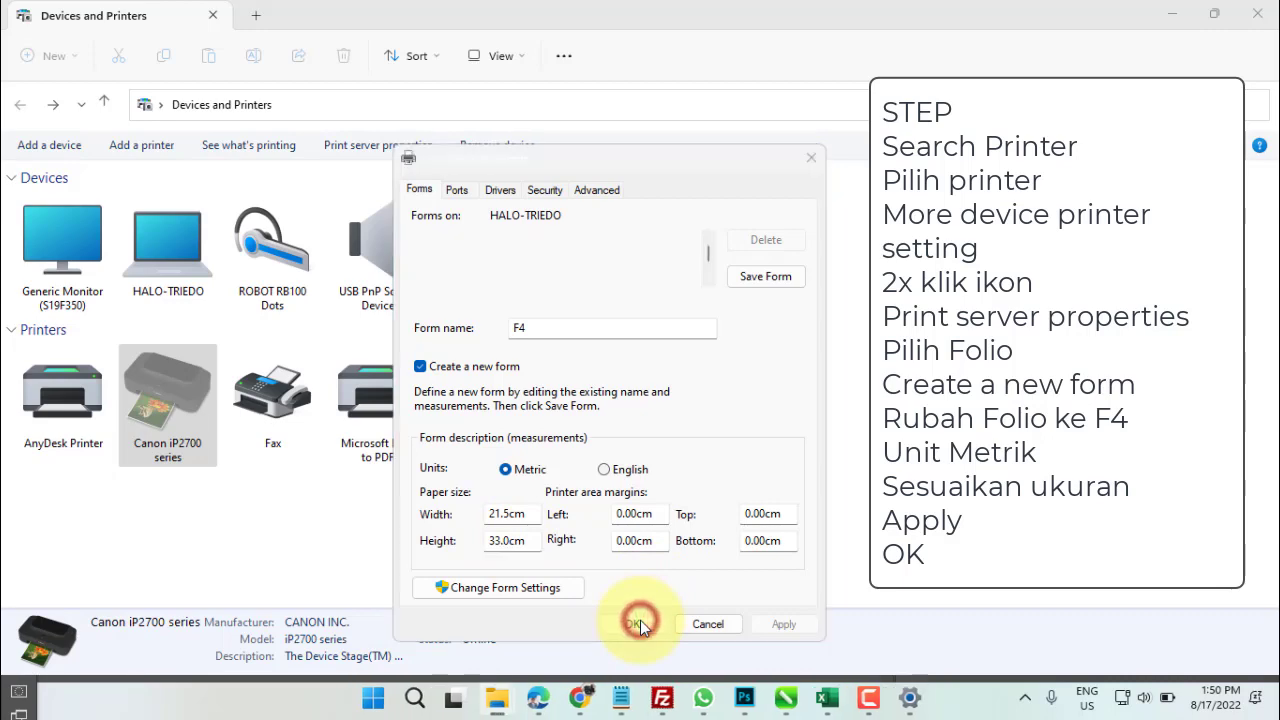
left_click(1259, 17)
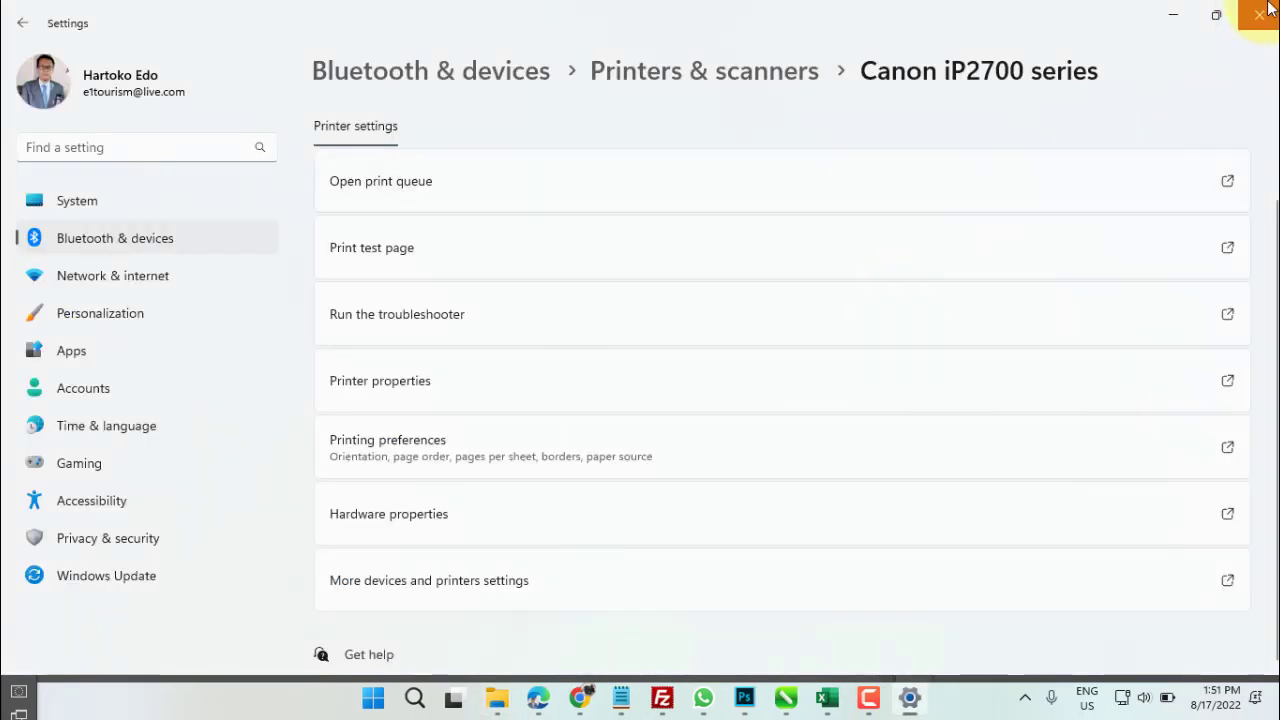
left_click(1262, 17)
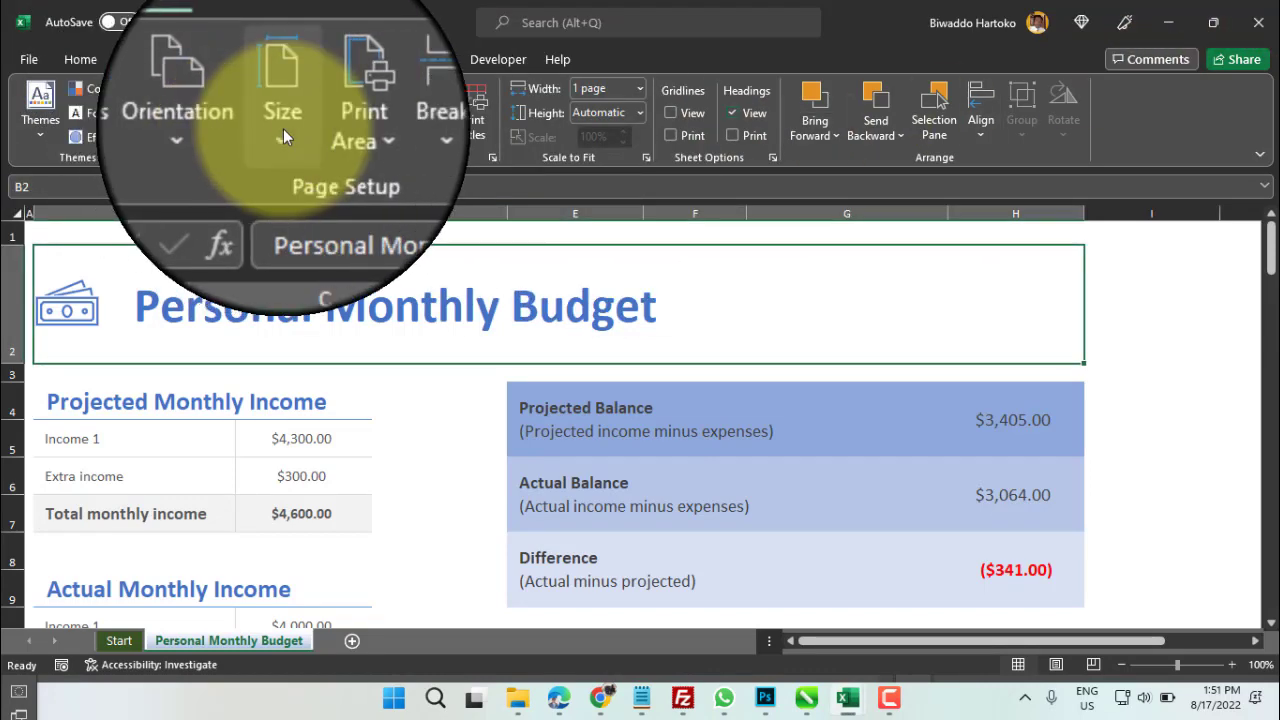
Apply the F4 8.47" × 12.99" paper size to the budget sheet and confirm it in the Size list.
left_click(283, 124)
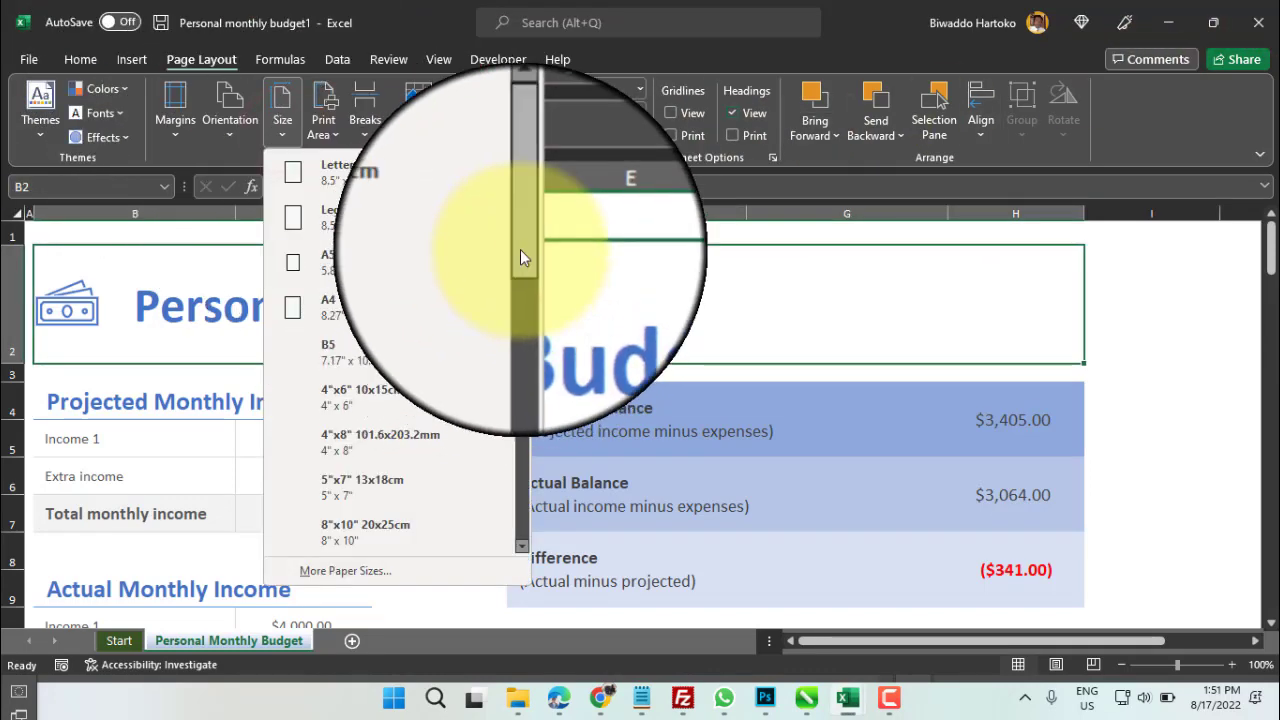
left_click_drag(520, 249, 505, 528)
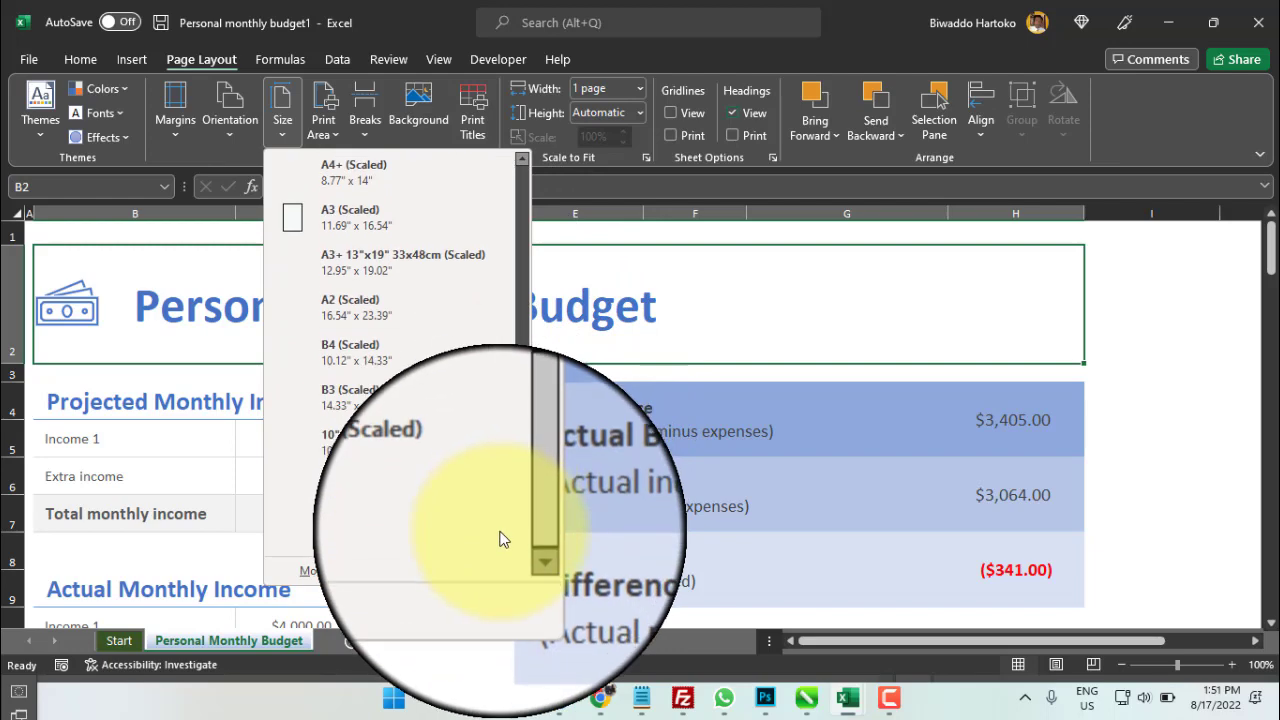
left_click(366, 535)
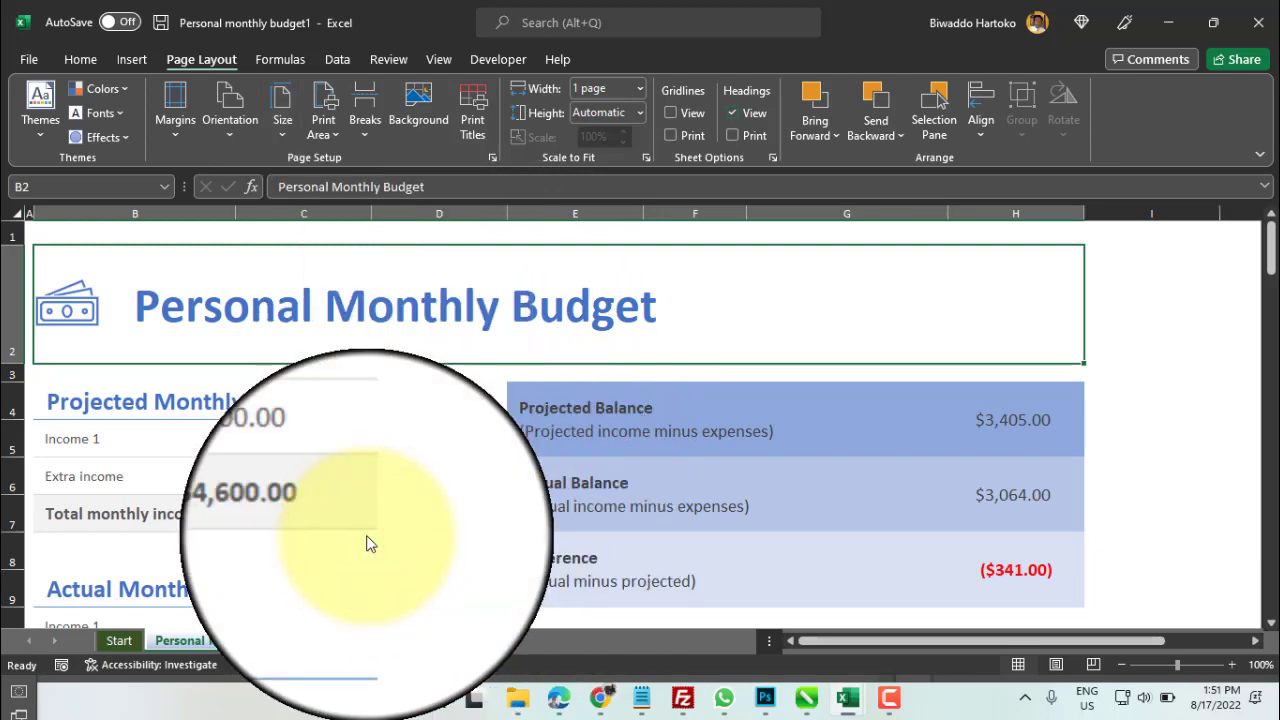
left_click(284, 144)
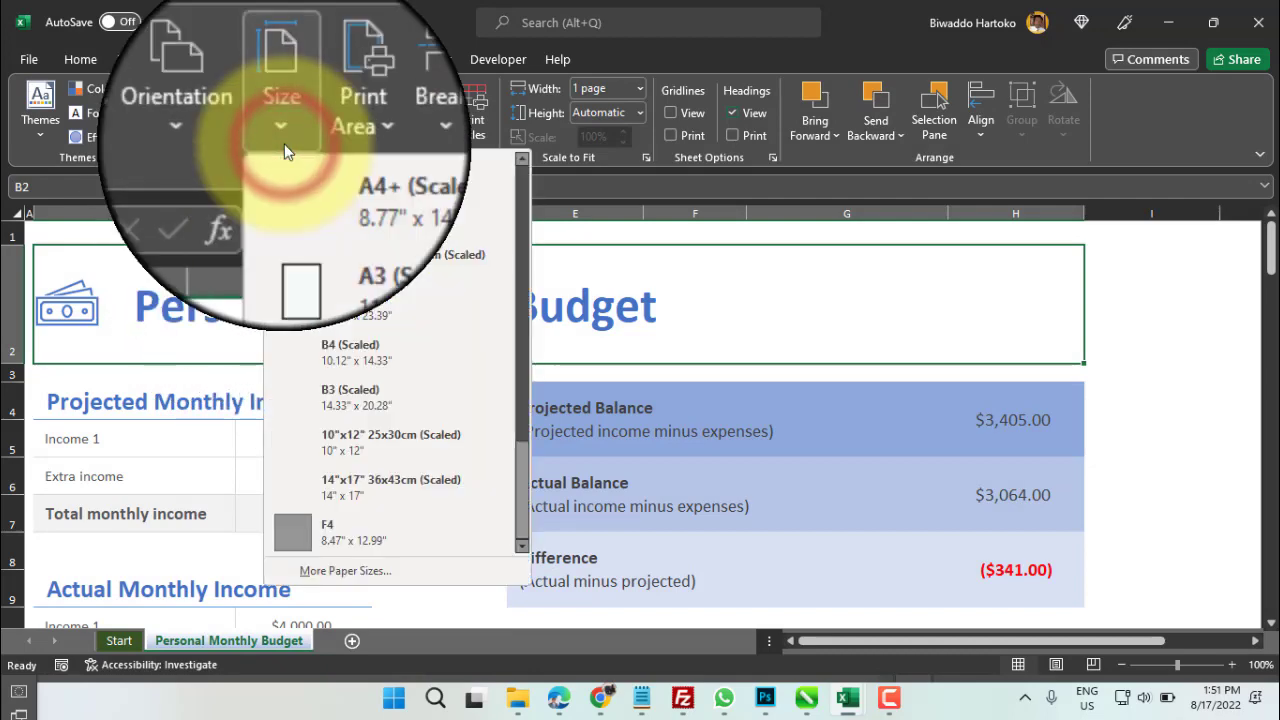
left_click(518, 354)
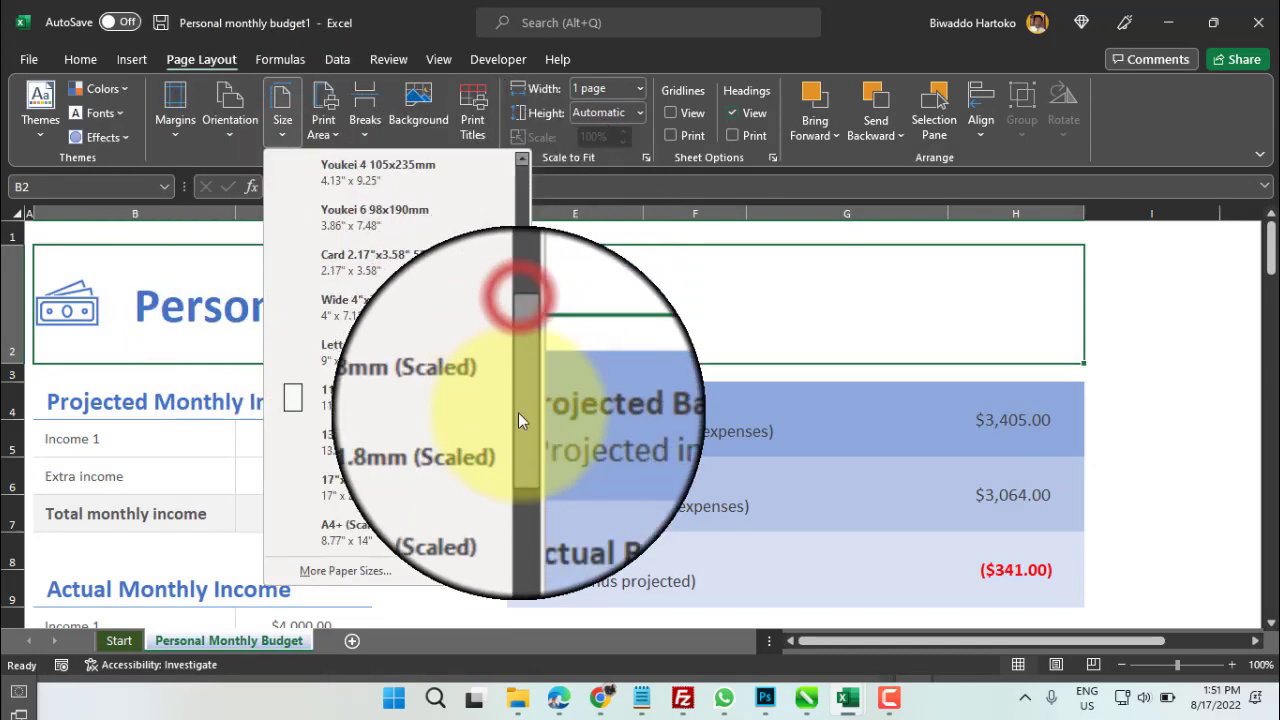
left_click_drag(519, 373, 519, 486)
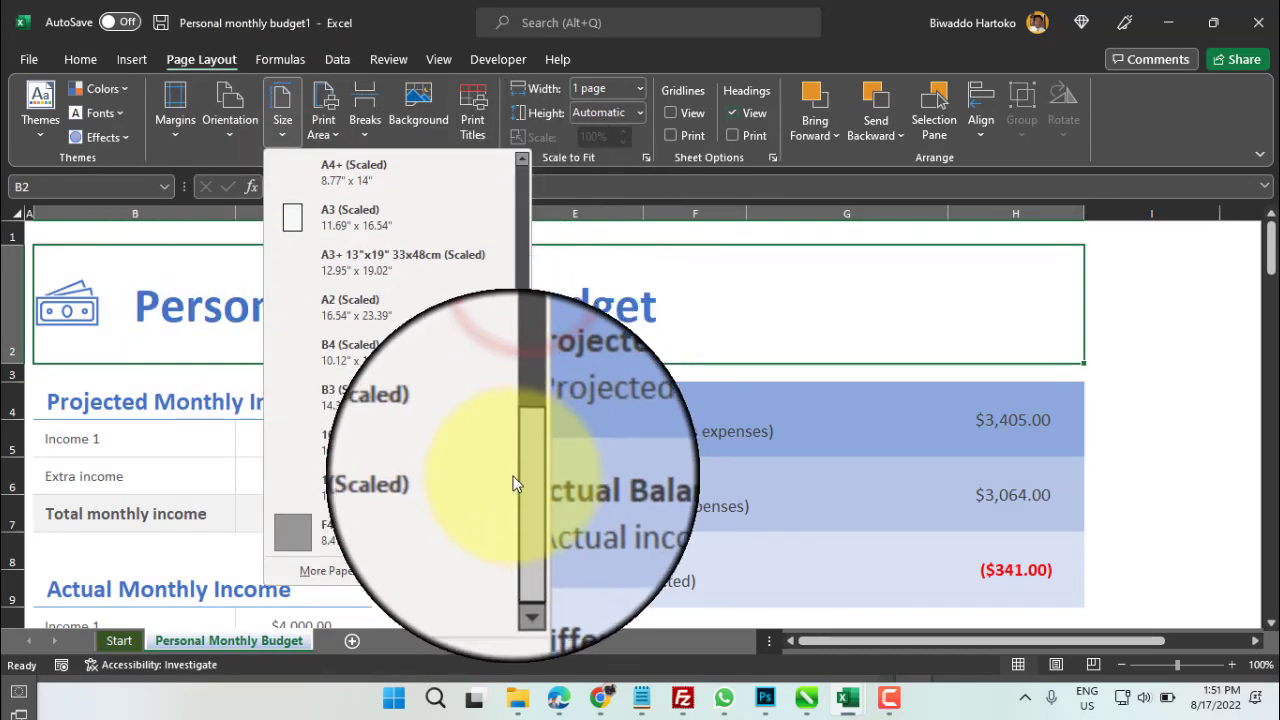